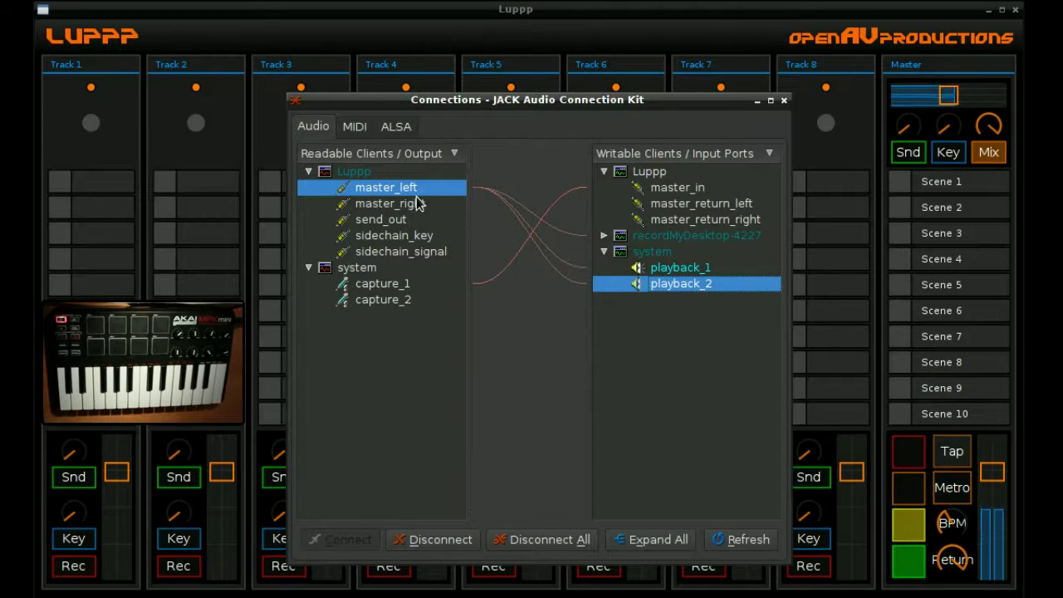
Inspect the capture_1, master_in and master_left audio links, then view the MIDI port connections.
{"action": "left_click", "coordinate": [389, 284]}
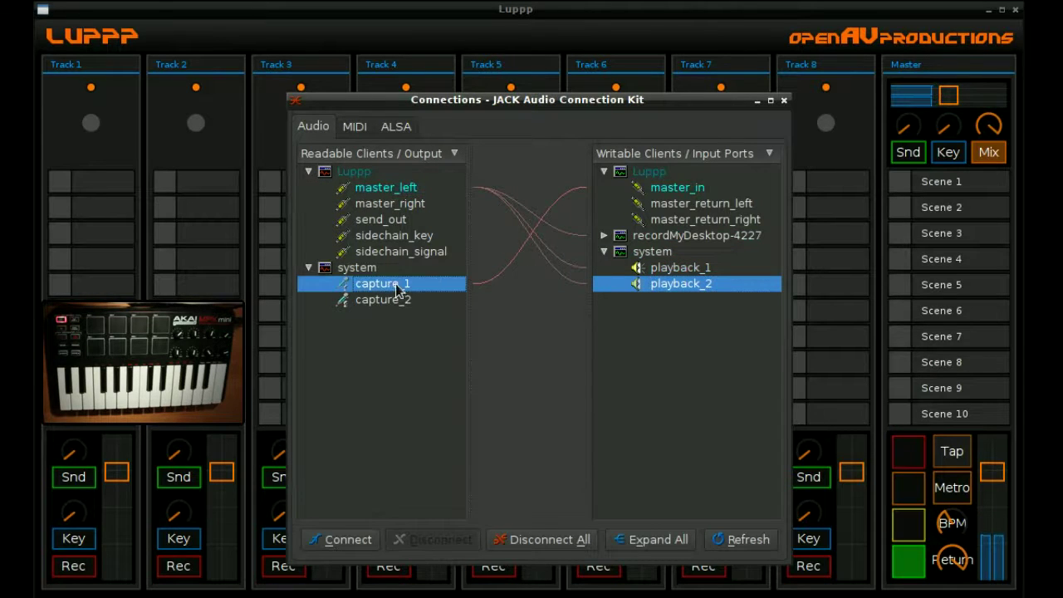
{"action": "left_click", "coordinate": [669, 189]}
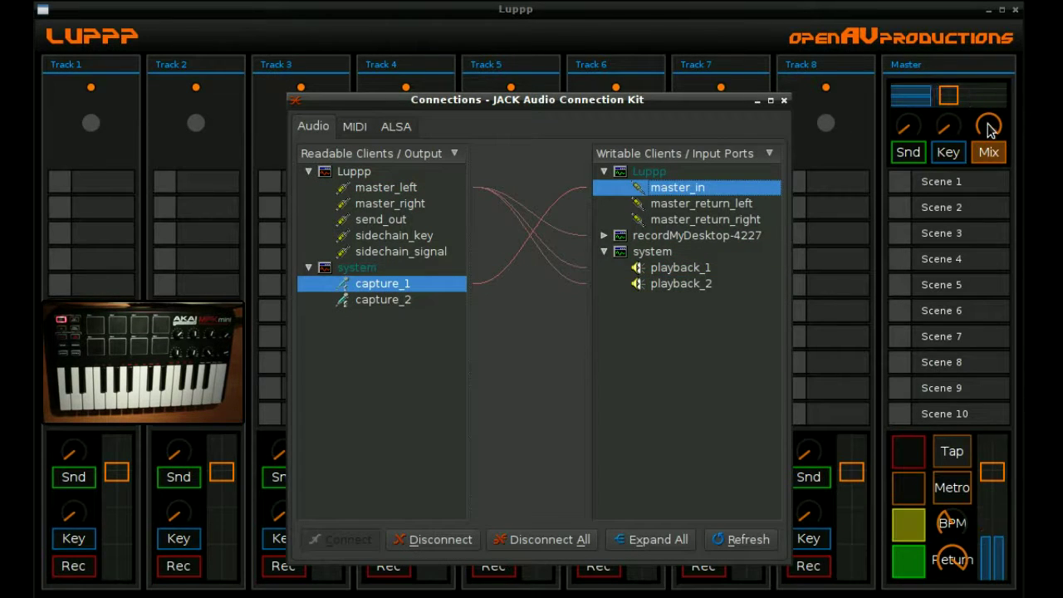
{"action": "left_click", "coordinate": [387, 187]}
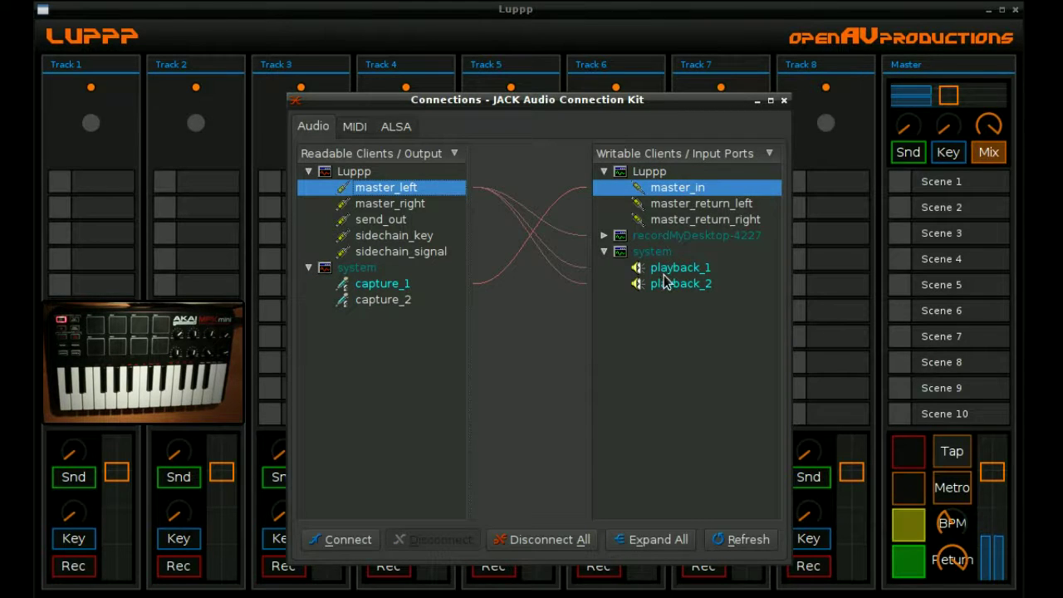
{"action": "left_click", "coordinate": [355, 128]}
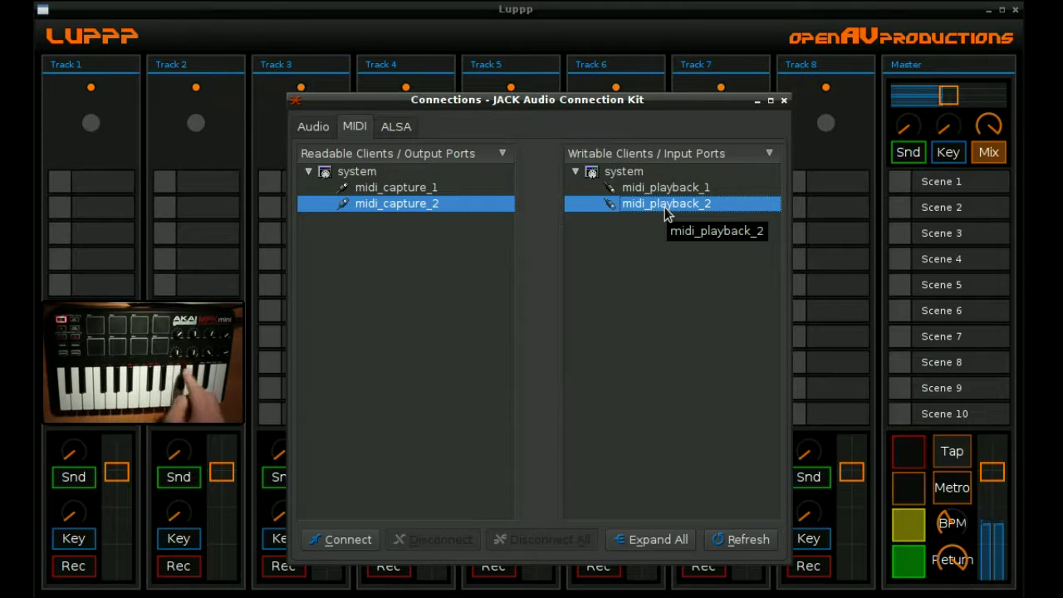
{"action": "left_click", "coordinate": [398, 129]}
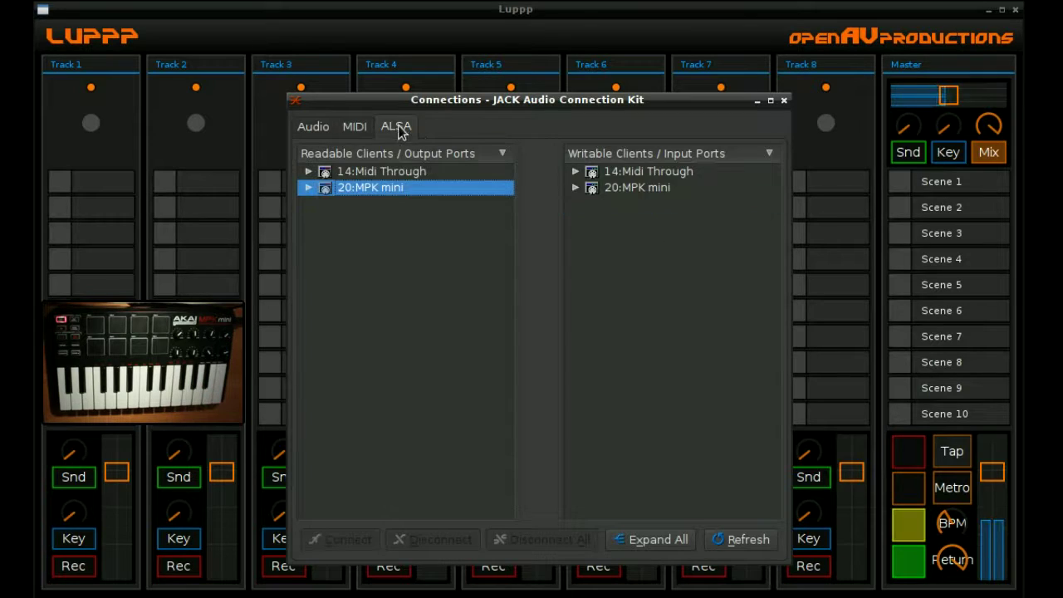
{"action": "double_click", "coordinate": [397, 189]}
{"action": "left_click", "coordinate": [574, 188]}
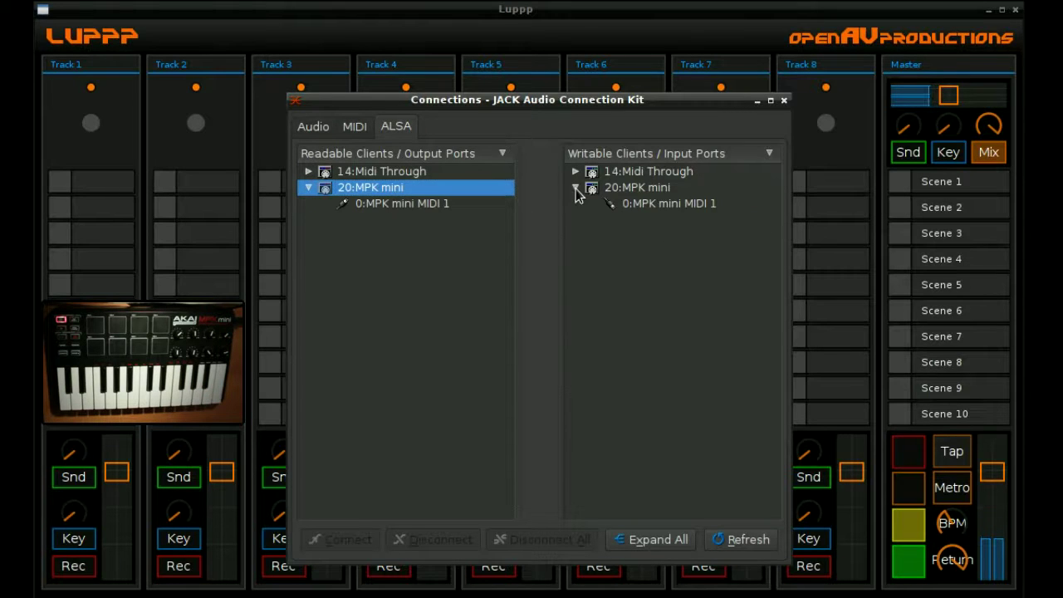
{"action": "left_click", "coordinate": [366, 129]}
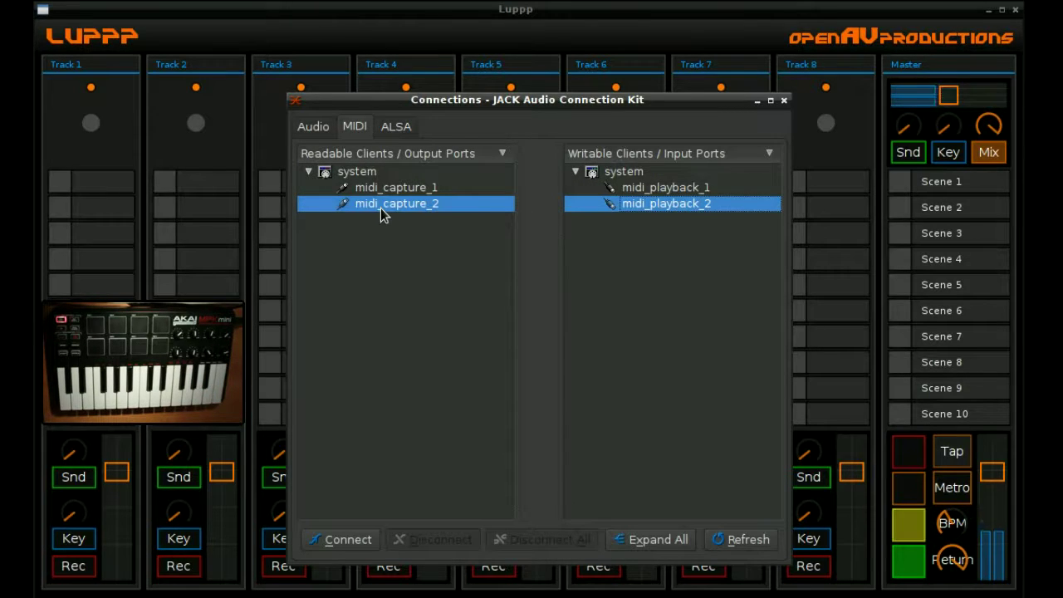
Open Luppp's Setup options, centre the Options window and keep it always on top.
{"action": "left_click", "coordinate": [408, 48]}
{"action": "left_click", "coordinate": [86, 40]}
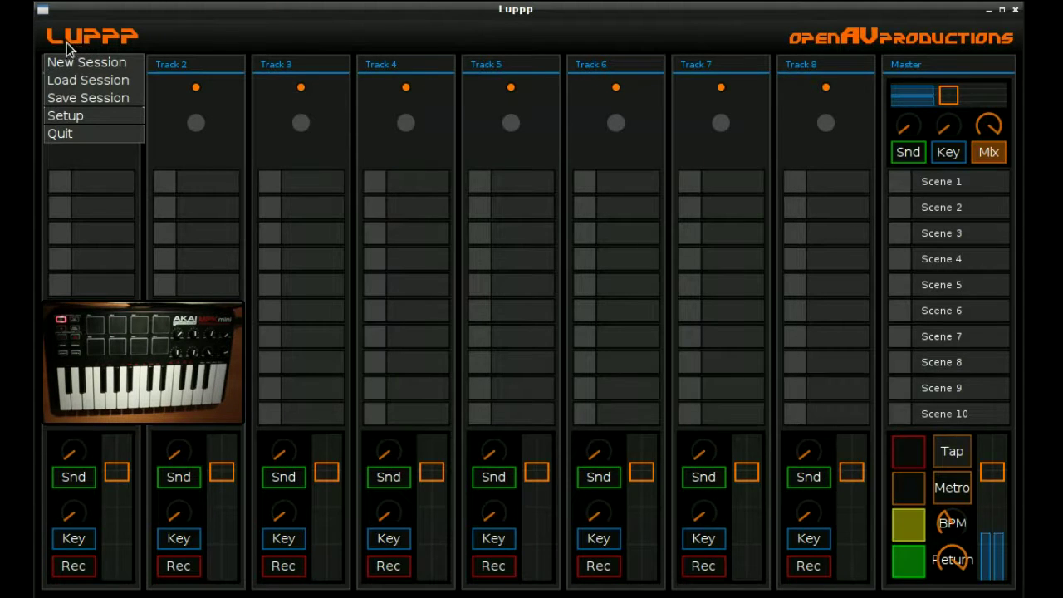
{"action": "left_click", "coordinate": [66, 115]}
{"action": "left_click_drag", "start_coordinate": [832, 79], "coordinate": [414, 156]}
{"action": "key", "text": "alt+space"}
{"action": "key", "text": "Down"}
{"action": "key", "text": "Right"}
{"action": "key", "text": "Return"}
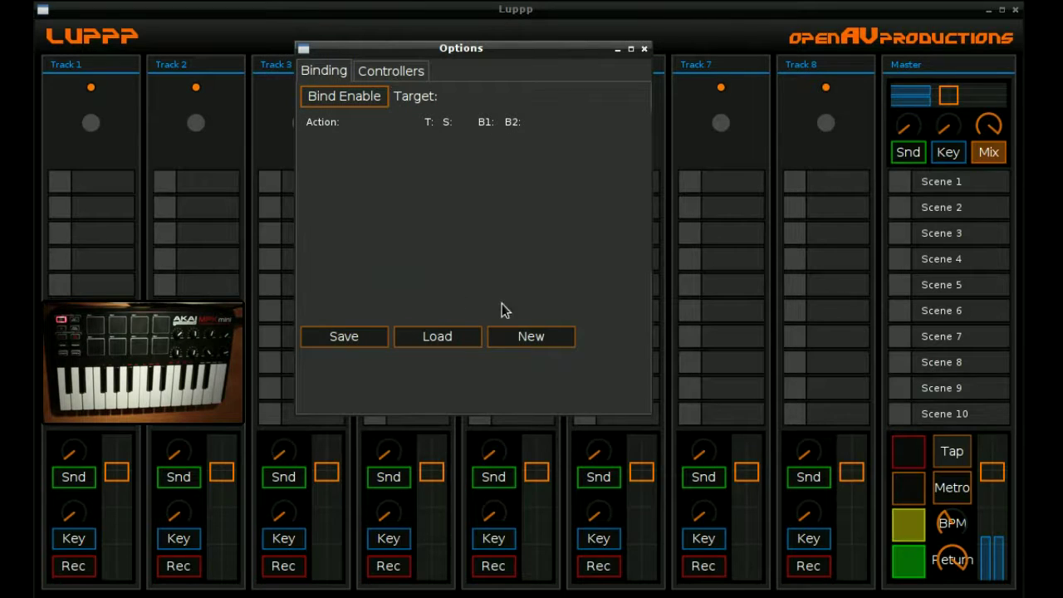
Start a new controller and enter mpkMini as its name.
{"action": "left_click", "coordinate": [516, 336]}
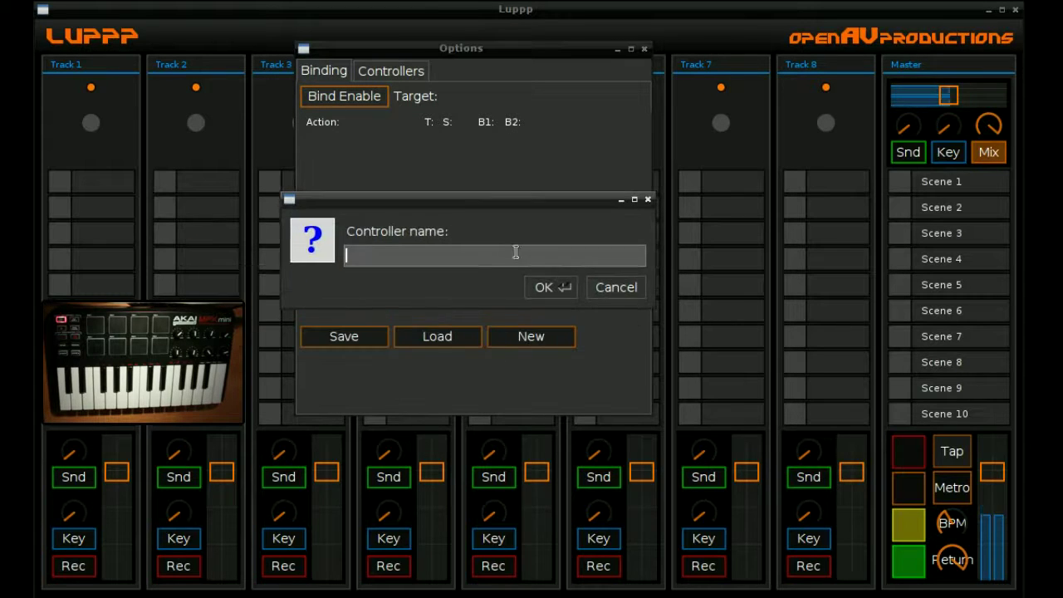
{"action": "key", "text": "alt+Tab"}
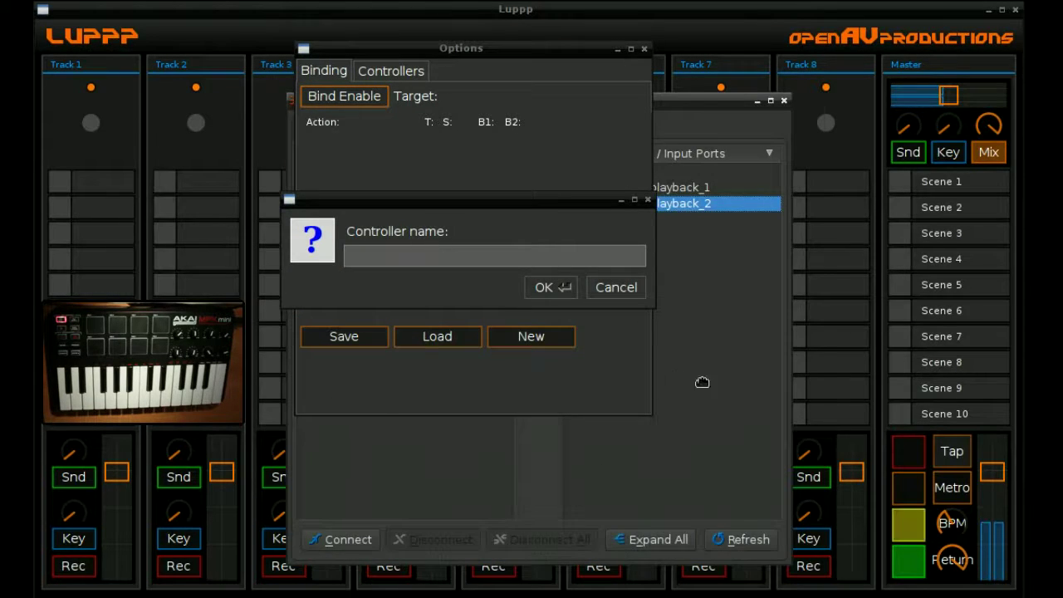
{"action": "left_click_drag", "start_coordinate": [517, 238], "coordinate": [486, 237]}
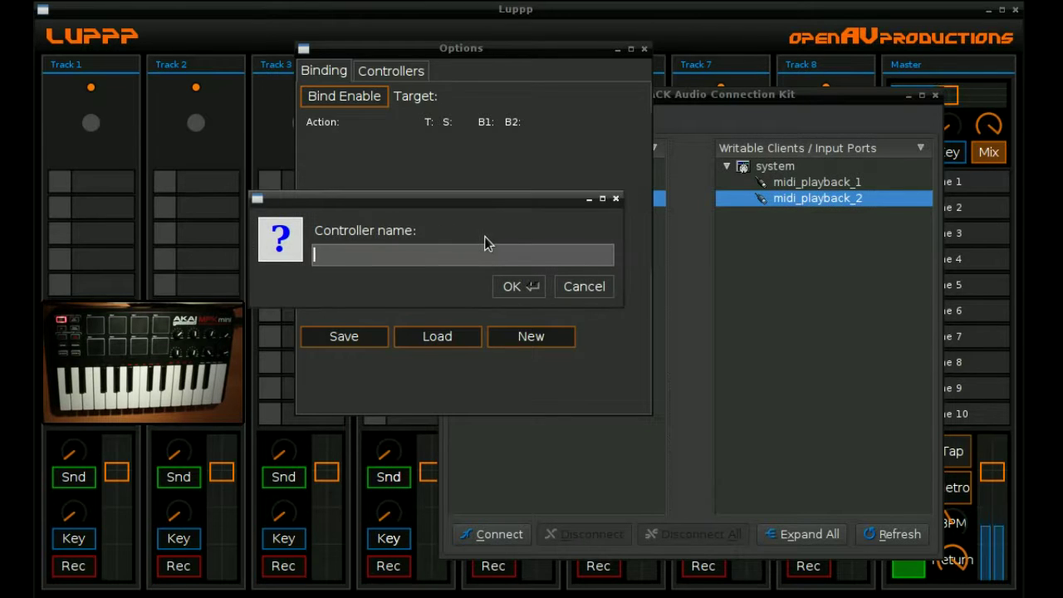
{"action": "type", "text": "mpkMini"}
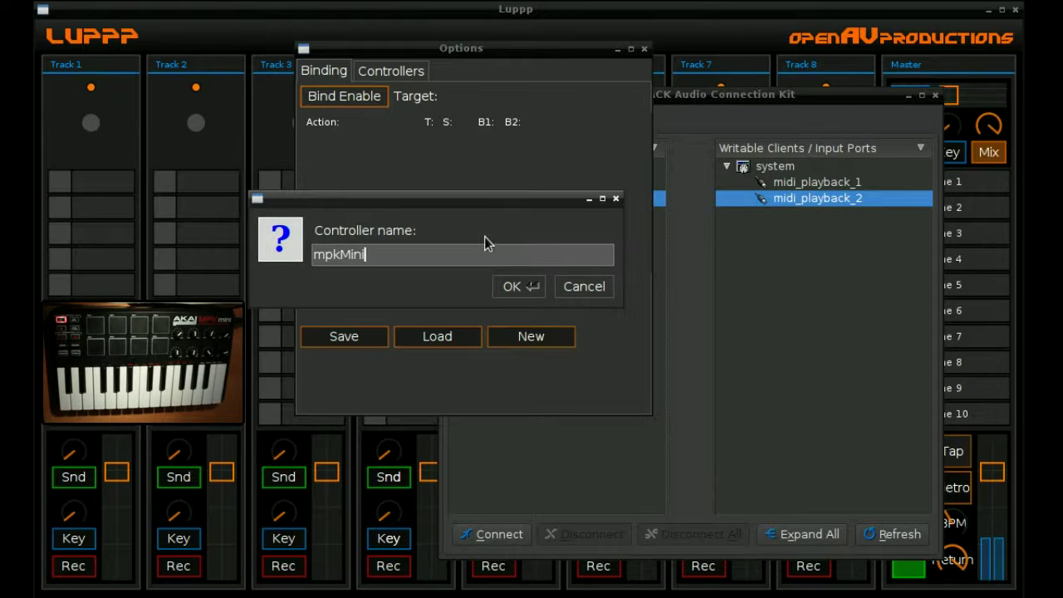
Confirm the mpkMini controller and expand Luppp's MIDI ports in the Connections window.
{"action": "left_click", "coordinate": [509, 286]}
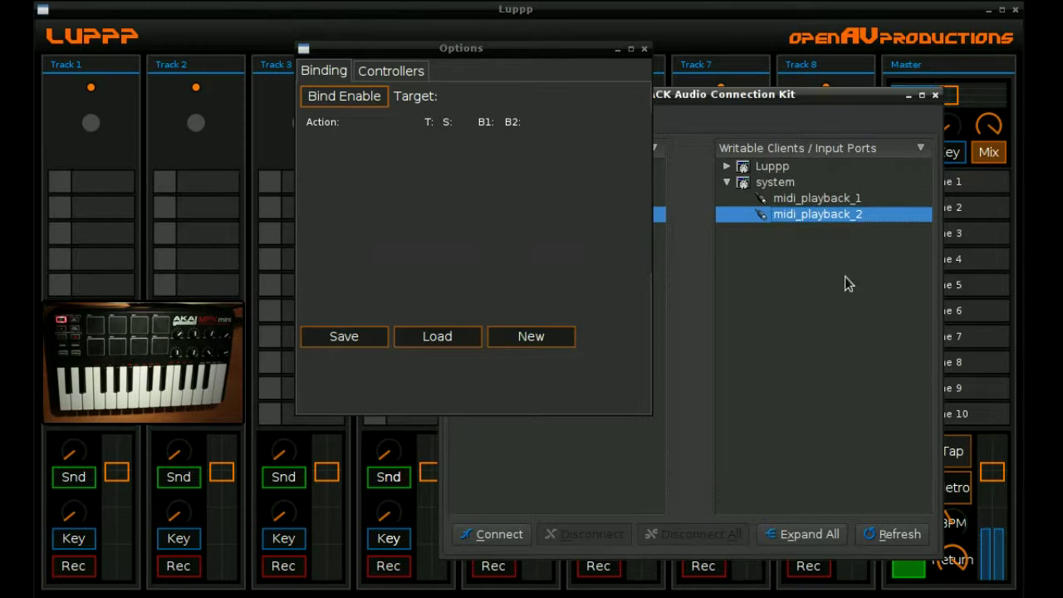
{"action": "left_click_drag", "start_coordinate": [566, 58], "coordinate": [322, 125]}
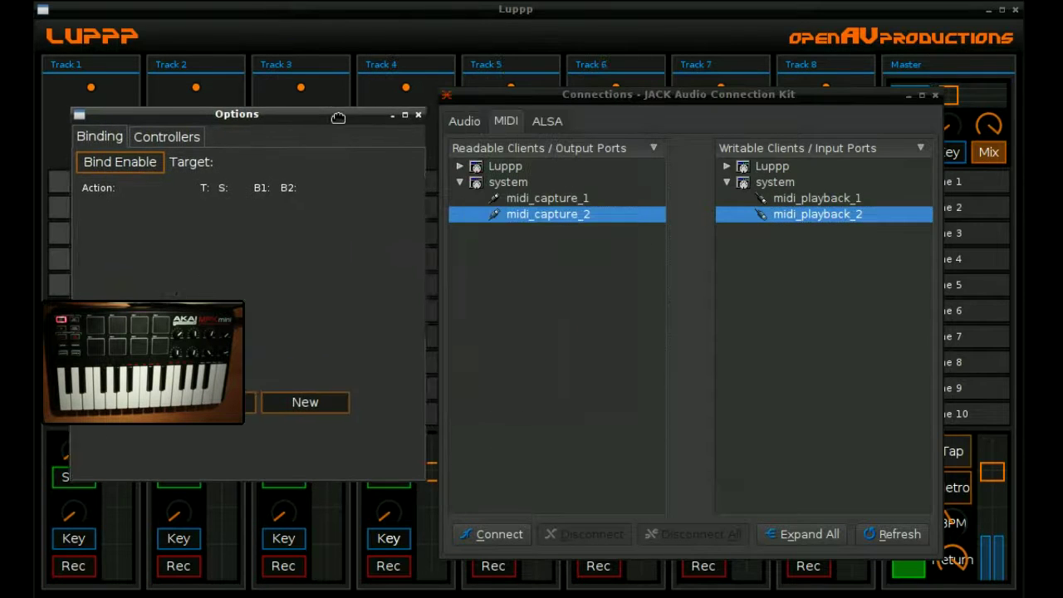
{"action": "double_click", "coordinate": [525, 168]}
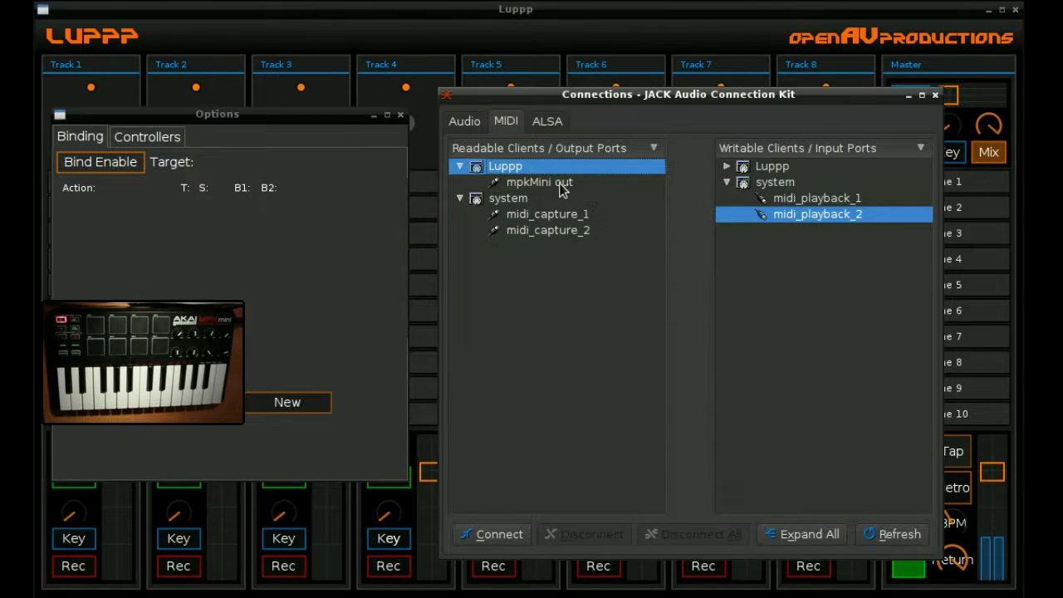
{"action": "double_click", "coordinate": [791, 168]}
Connect system midi_capture_2 to Luppp's mpkMini in port and close the Connections window.
{"action": "left_click", "coordinate": [798, 183]}
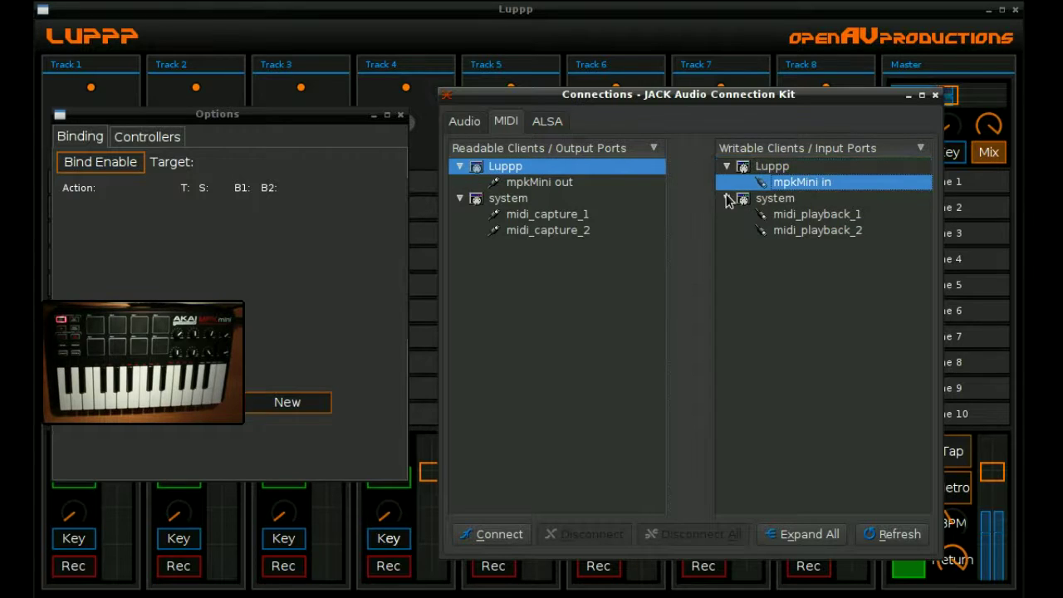
{"action": "left_click", "coordinate": [594, 184]}
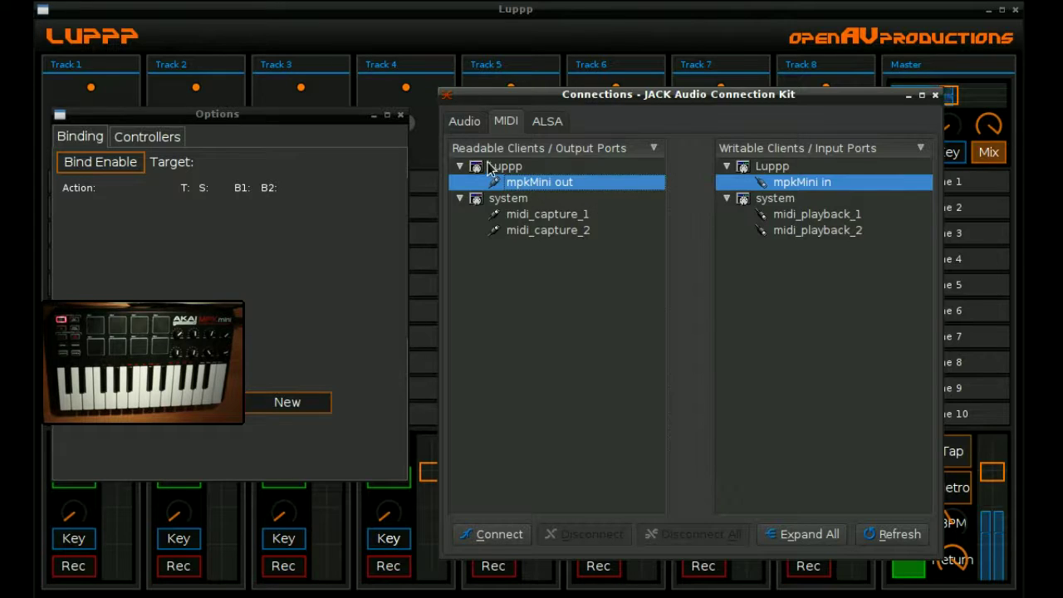
{"action": "left_click", "coordinate": [766, 236]}
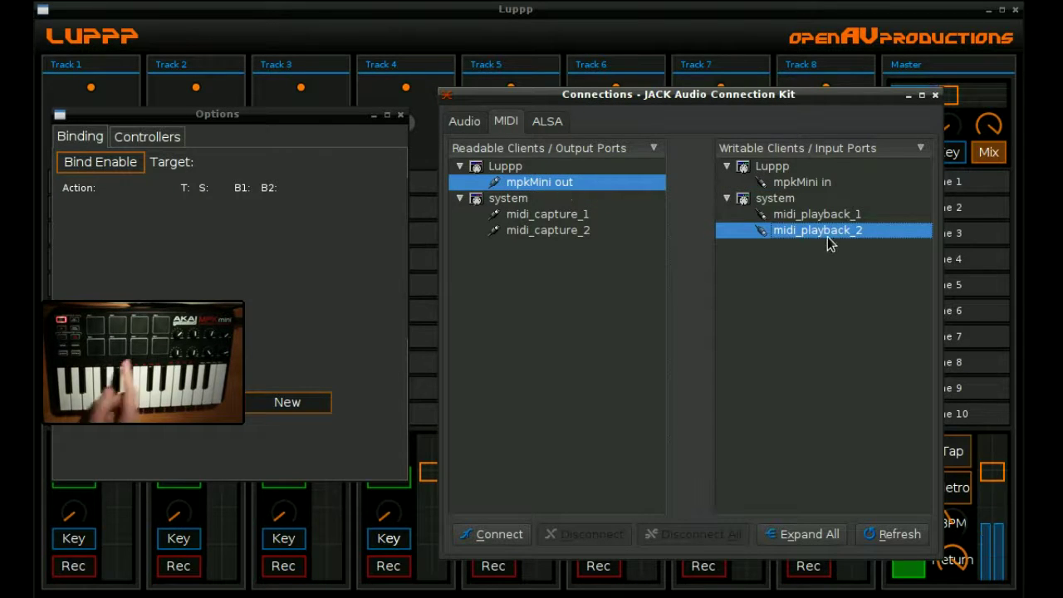
{"action": "left_click", "coordinate": [799, 186]}
{"action": "left_click", "coordinate": [565, 234]}
{"action": "key", "text": "alt+c"}
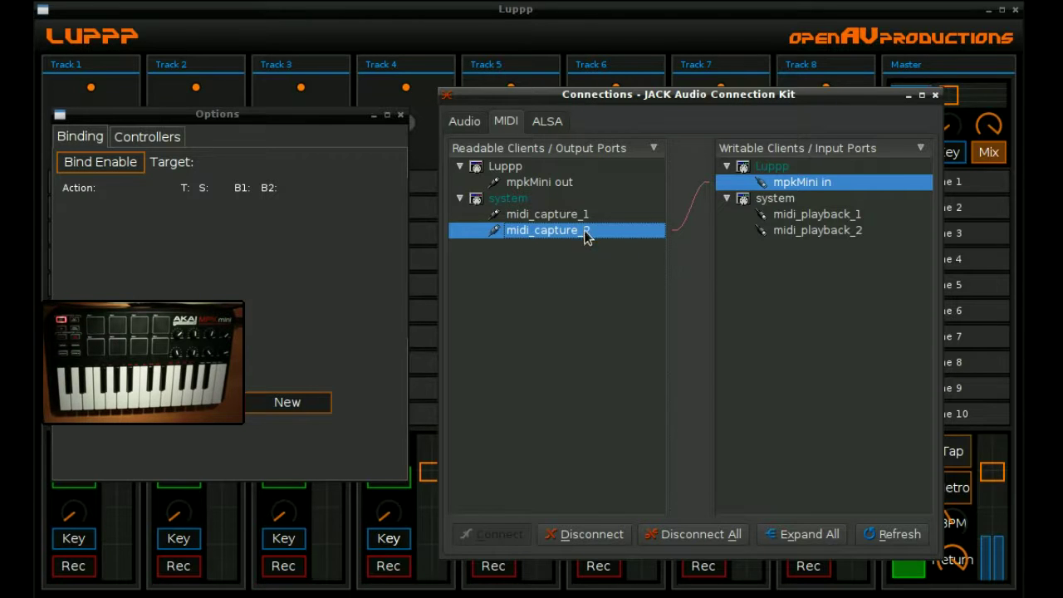
{"action": "left_click", "coordinate": [909, 96]}
Enable binding and assign an mpkMini knob to the Master volume fader.
{"action": "left_click_drag", "start_coordinate": [246, 119], "coordinate": [635, 73]}
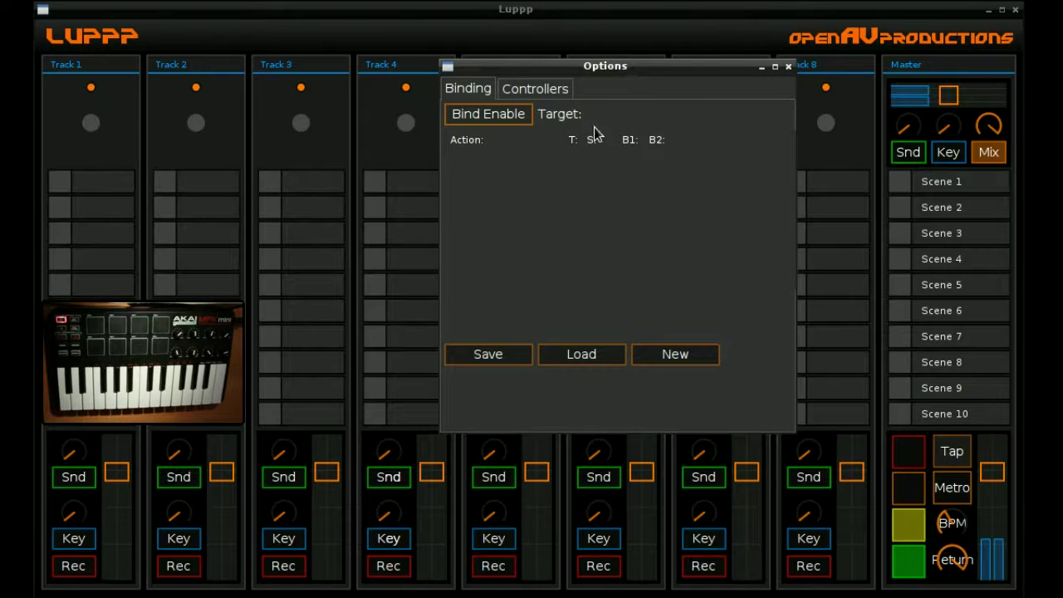
{"action": "left_click_drag", "start_coordinate": [610, 168], "coordinate": [627, 159]}
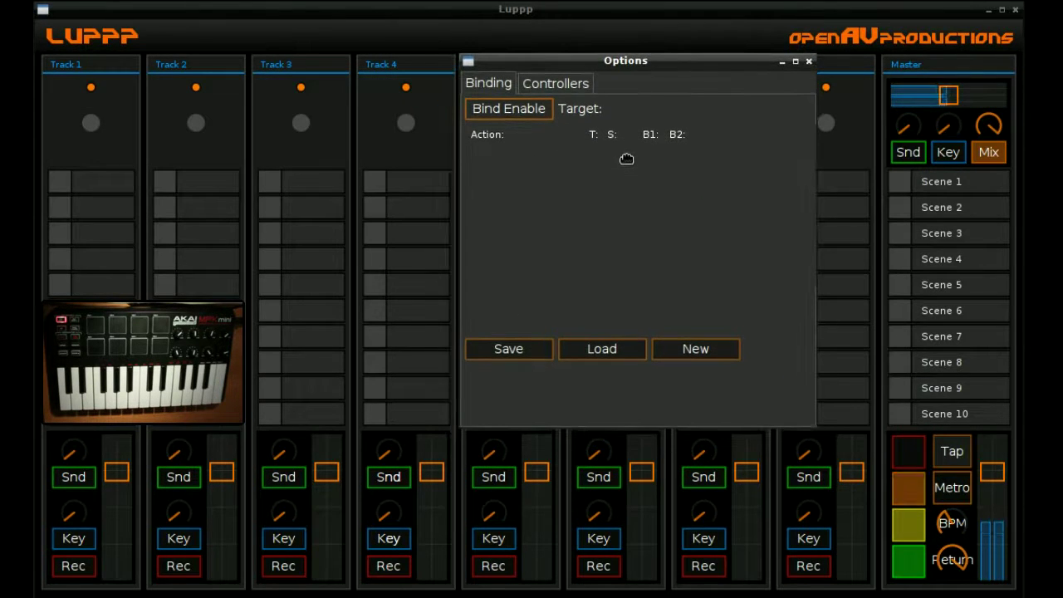
{"action": "left_click", "coordinate": [525, 116]}
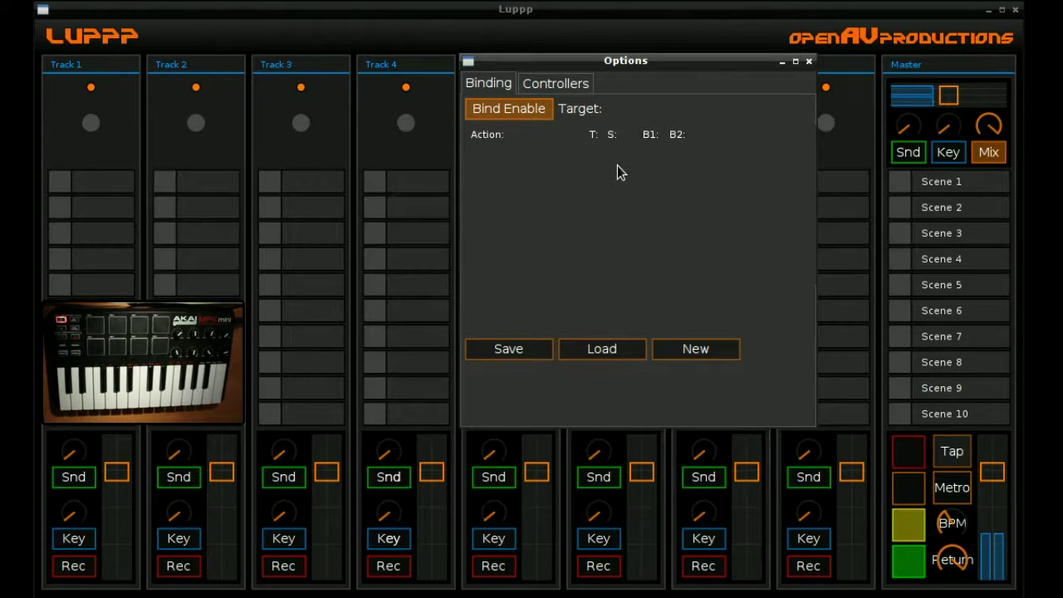
{"action": "left_click_drag", "start_coordinate": [616, 166], "coordinate": [627, 175]}
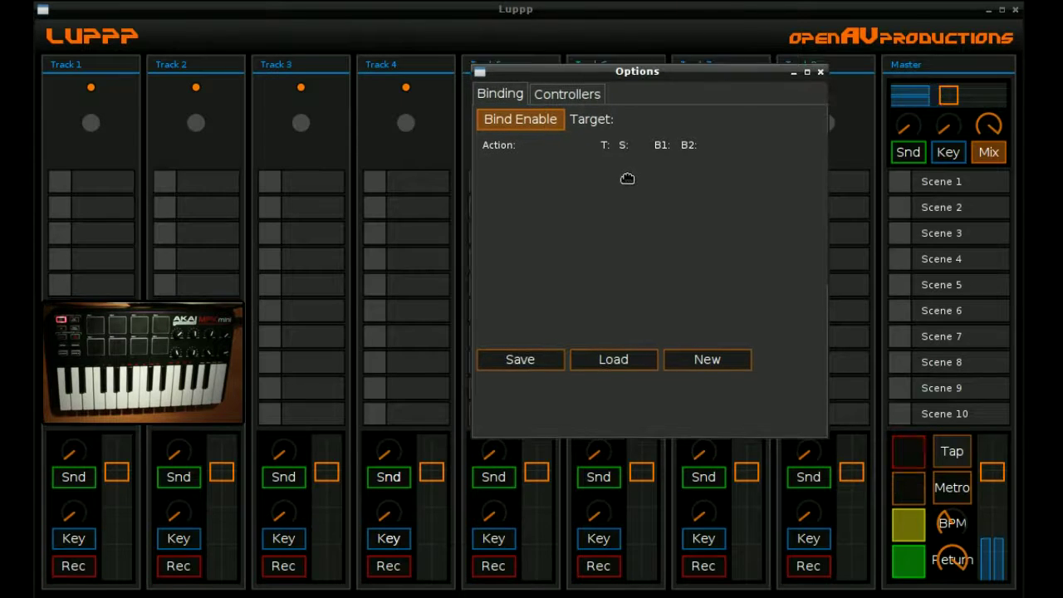
{"action": "left_click", "coordinate": [993, 472]}
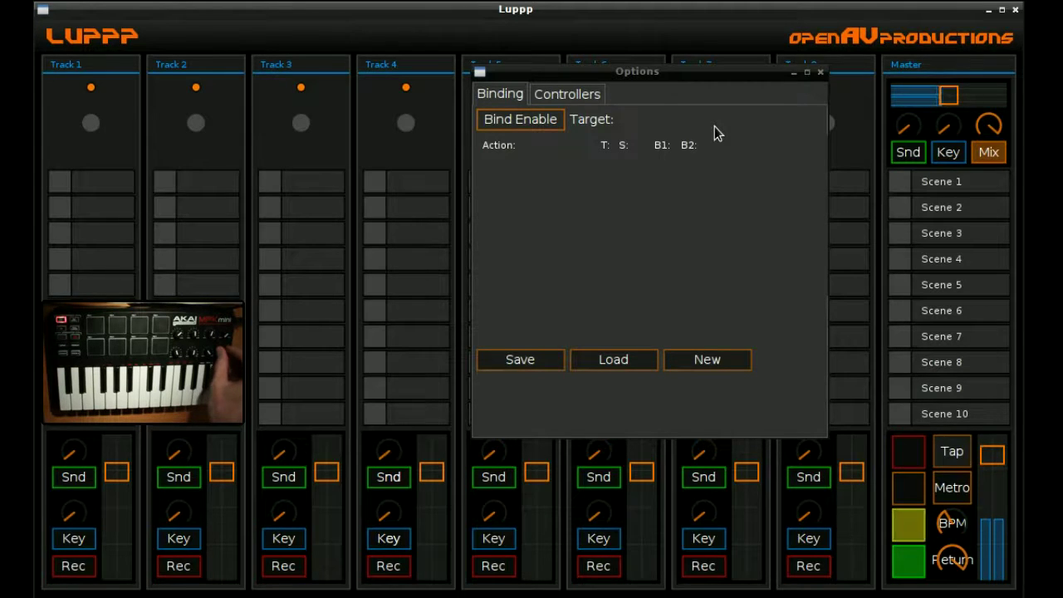
Bind mpkMini knobs to the Track 1, Track 2 and Track 3 volume faders.
{"action": "left_click", "coordinate": [539, 123]}
{"action": "left_click", "coordinate": [115, 459]}
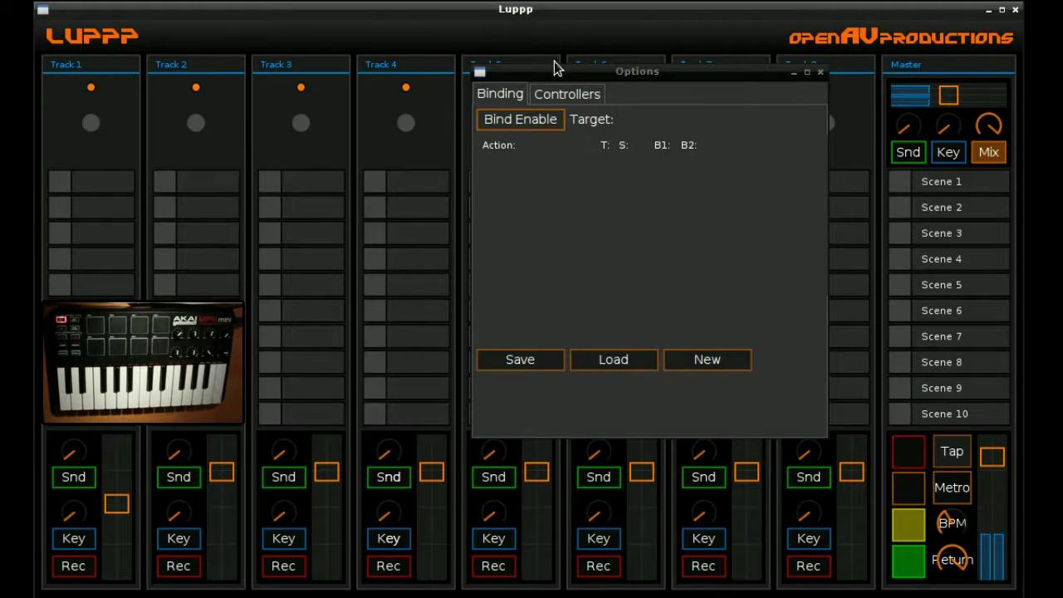
{"action": "left_click", "coordinate": [541, 123]}
{"action": "left_click", "coordinate": [215, 496]}
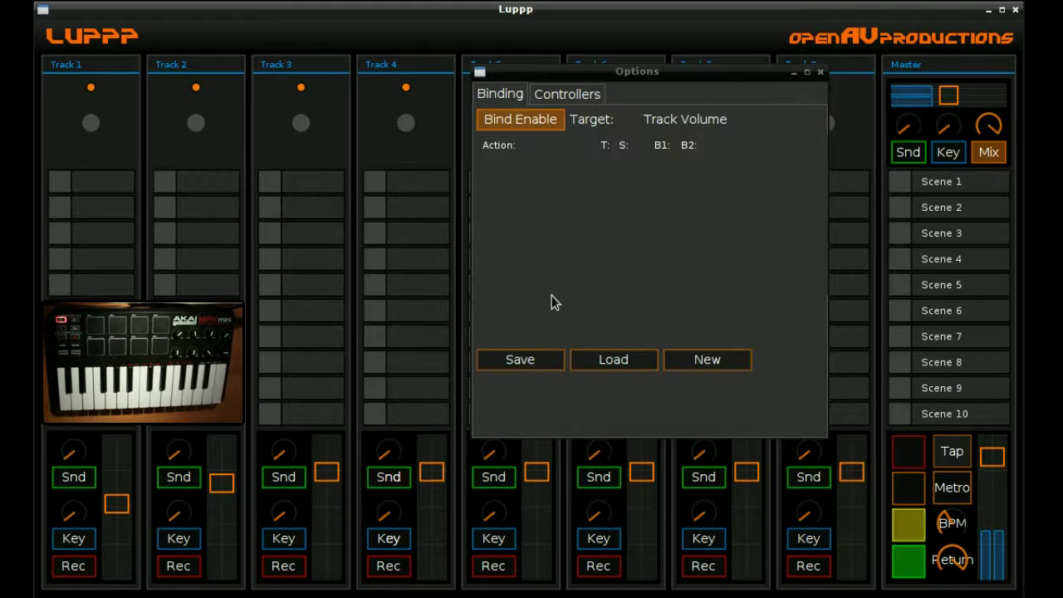
{"action": "left_click", "coordinate": [524, 118]}
{"action": "left_click", "coordinate": [325, 474]}
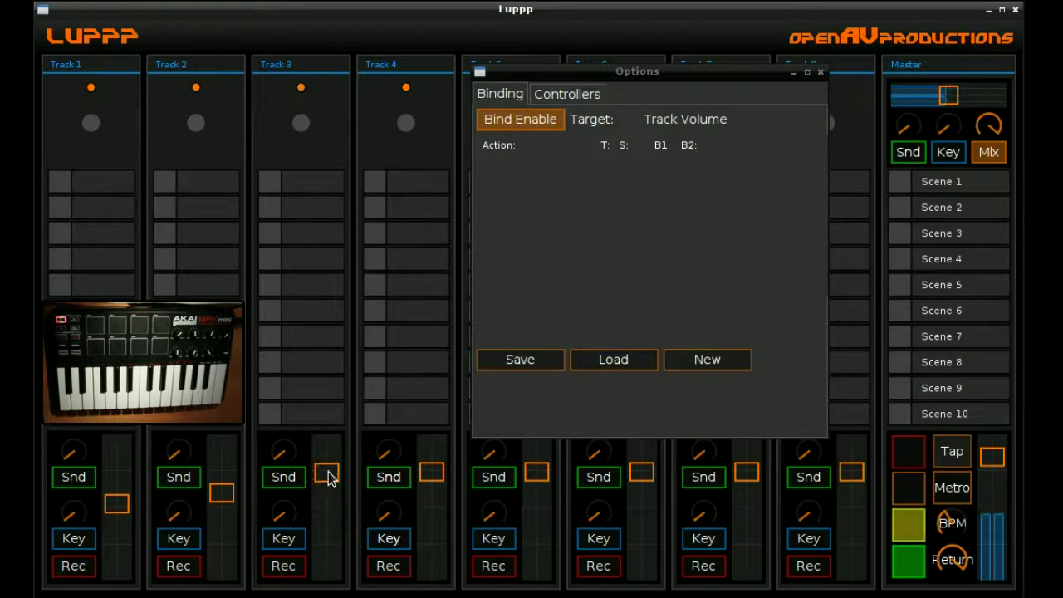
{"action": "left_click", "coordinate": [328, 480]}
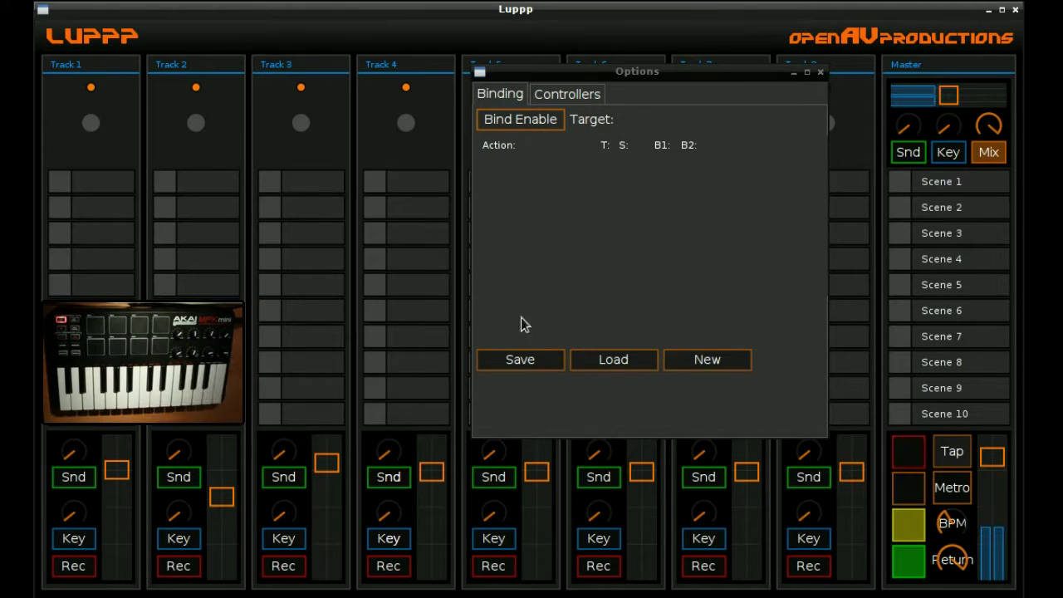
Bind mpkMini knobs to the send levels of Tracks 1, 2 and 3.
{"action": "left_click", "coordinate": [510, 124]}
{"action": "left_click", "coordinate": [80, 448]}
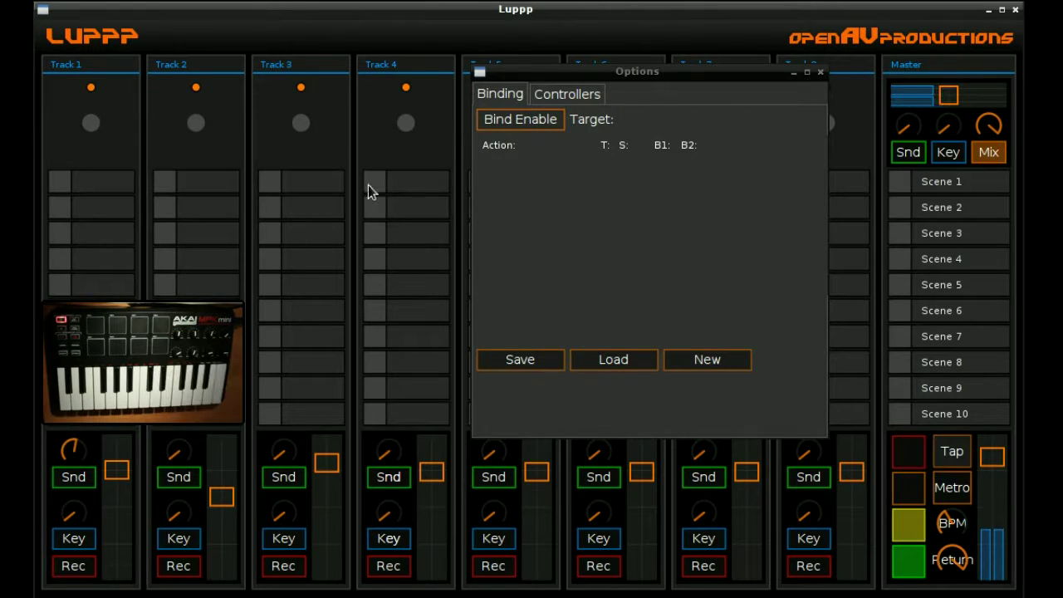
{"action": "left_click", "coordinate": [523, 119]}
{"action": "left_click", "coordinate": [174, 455]}
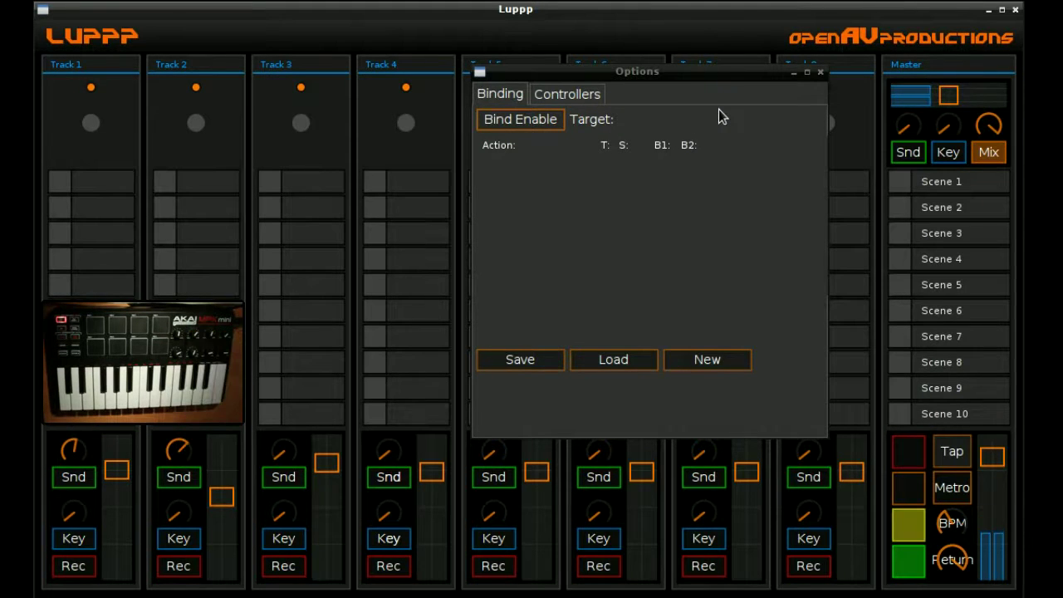
{"action": "left_click", "coordinate": [560, 117]}
{"action": "left_click", "coordinate": [280, 449]}
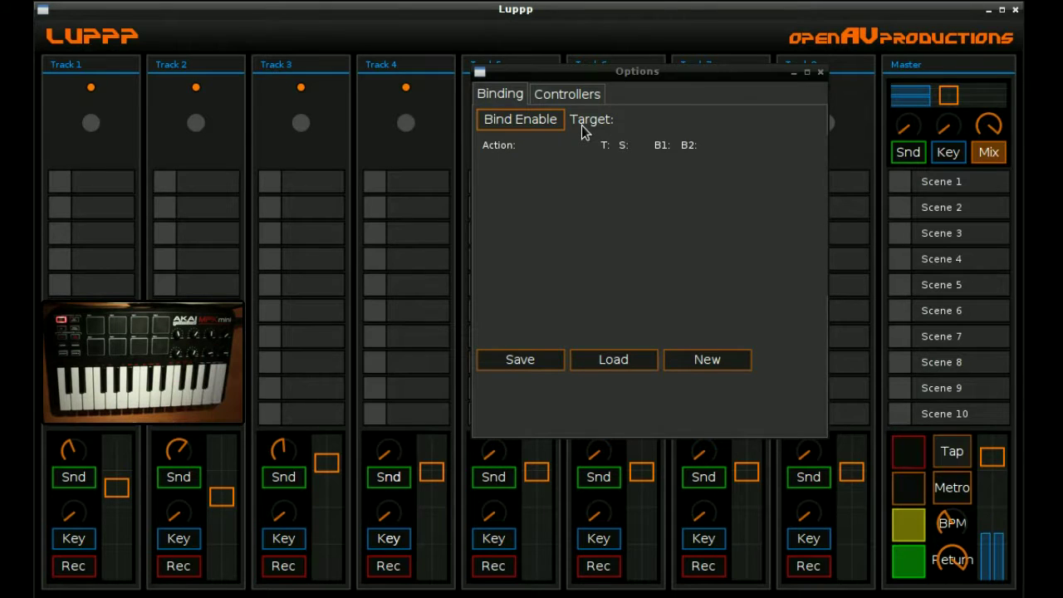
Test Track 1's Snd toggle, then bind an mpkMini pad to it, leaving send off.
{"action": "left_click", "coordinate": [83, 485]}
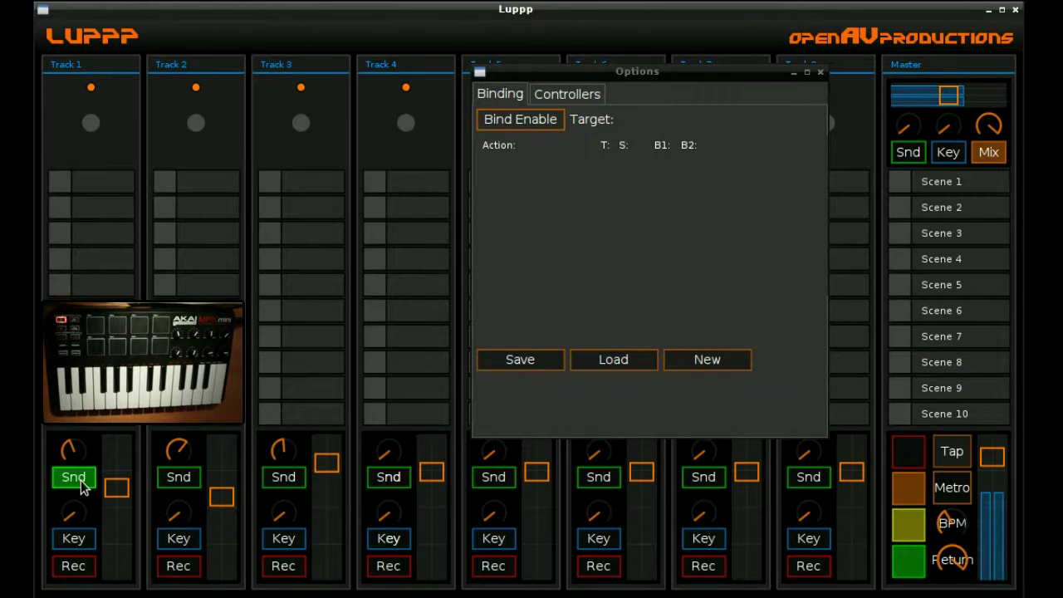
{"action": "left_click", "coordinate": [74, 477]}
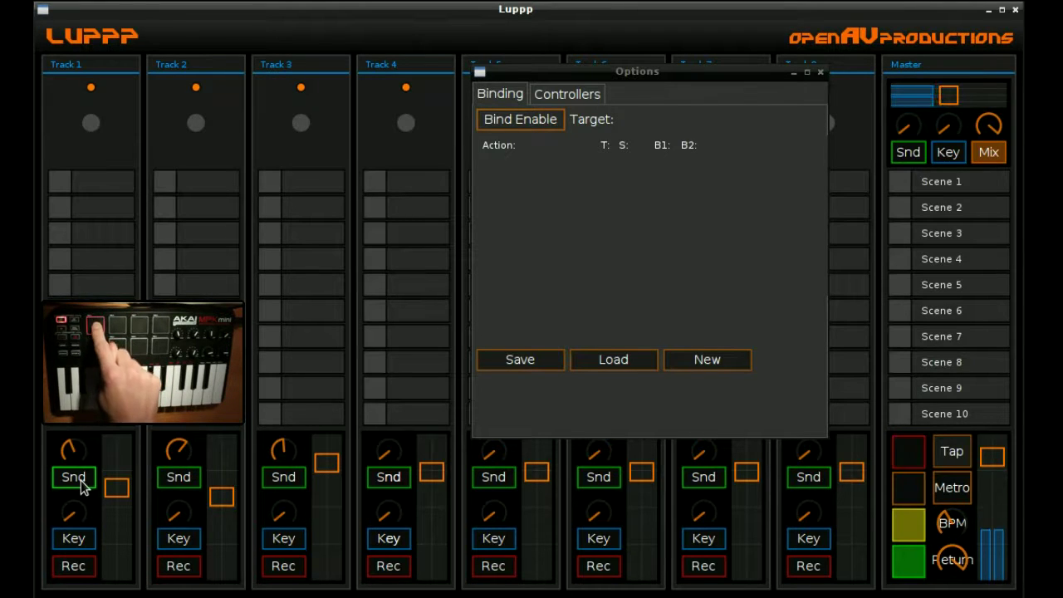
{"action": "left_click", "coordinate": [517, 120]}
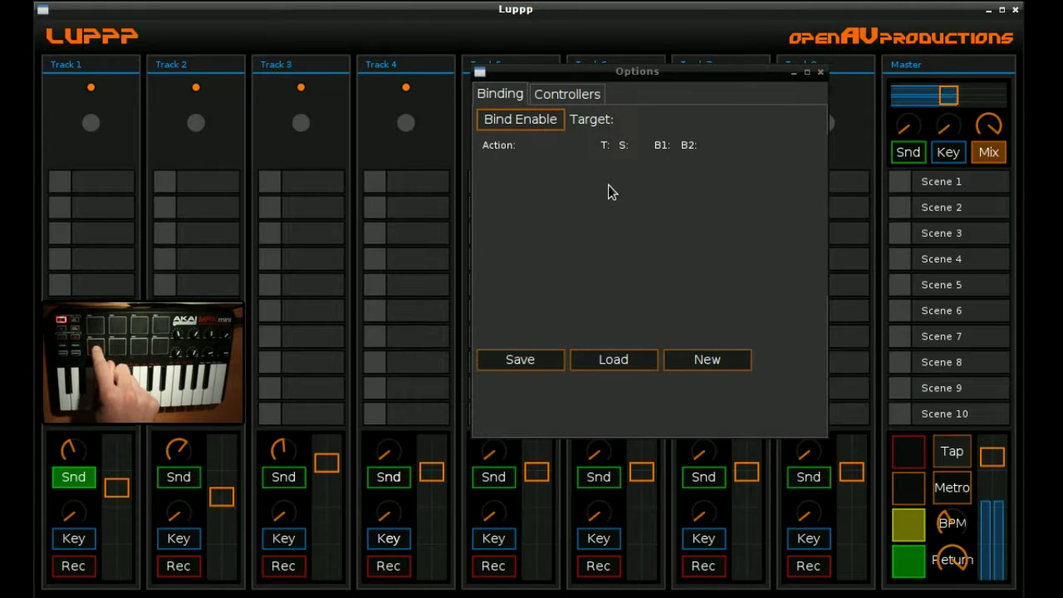
{"action": "left_click", "coordinate": [504, 123]}
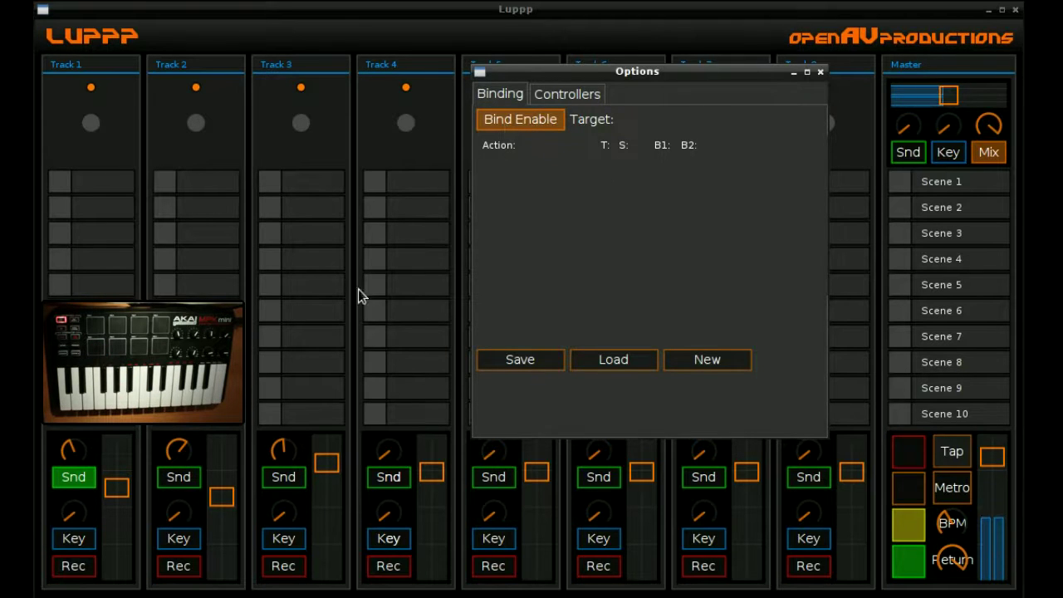
{"action": "left_click", "coordinate": [73, 481]}
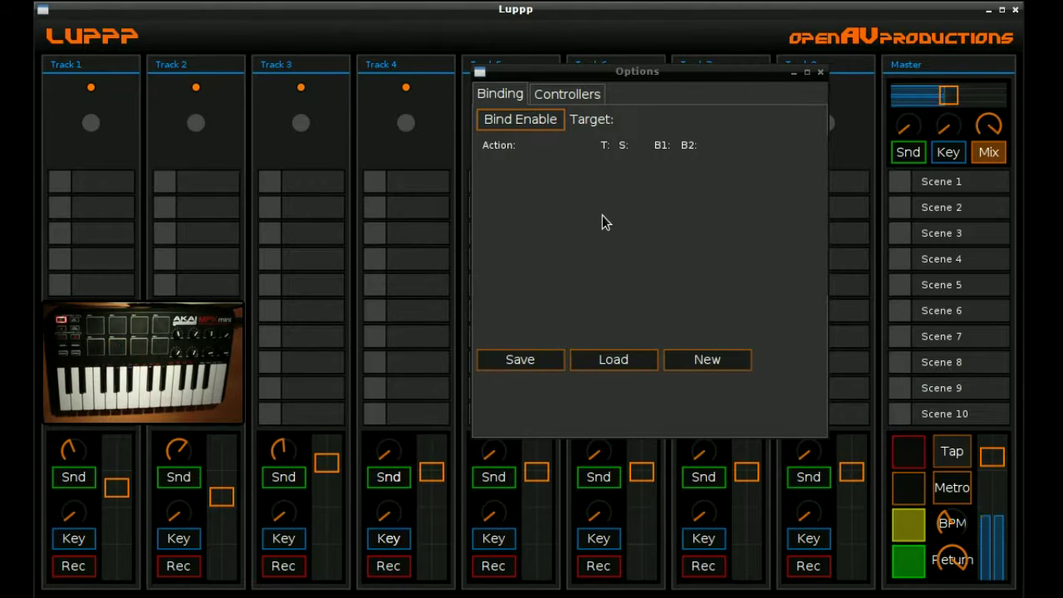
Bind an mpkMini pad to Track 2's Snd toggle, repeating the binding to confirm.
{"action": "left_click", "coordinate": [526, 124]}
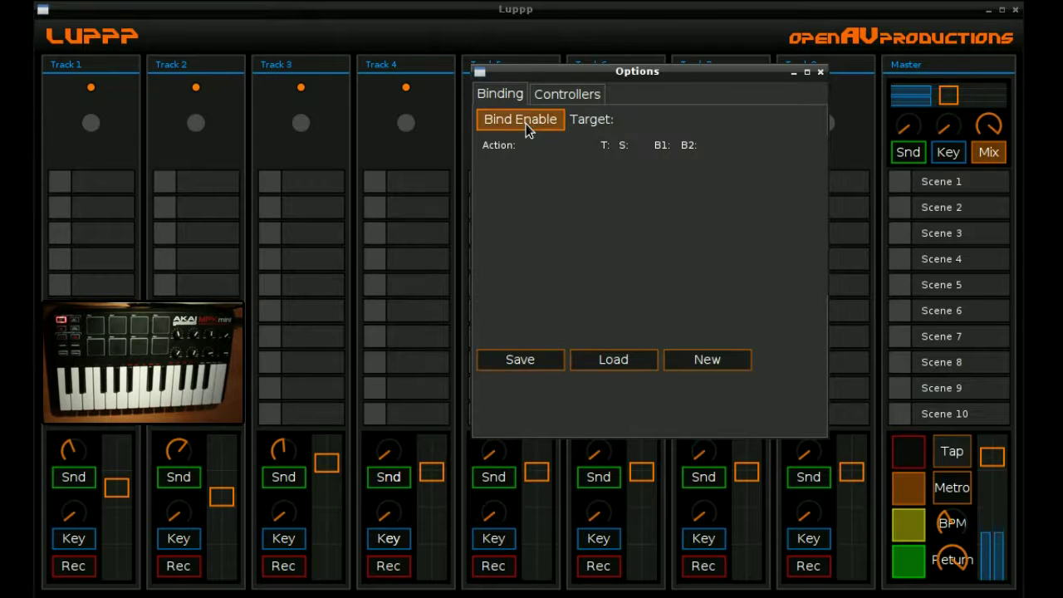
{"action": "left_click", "coordinate": [180, 480]}
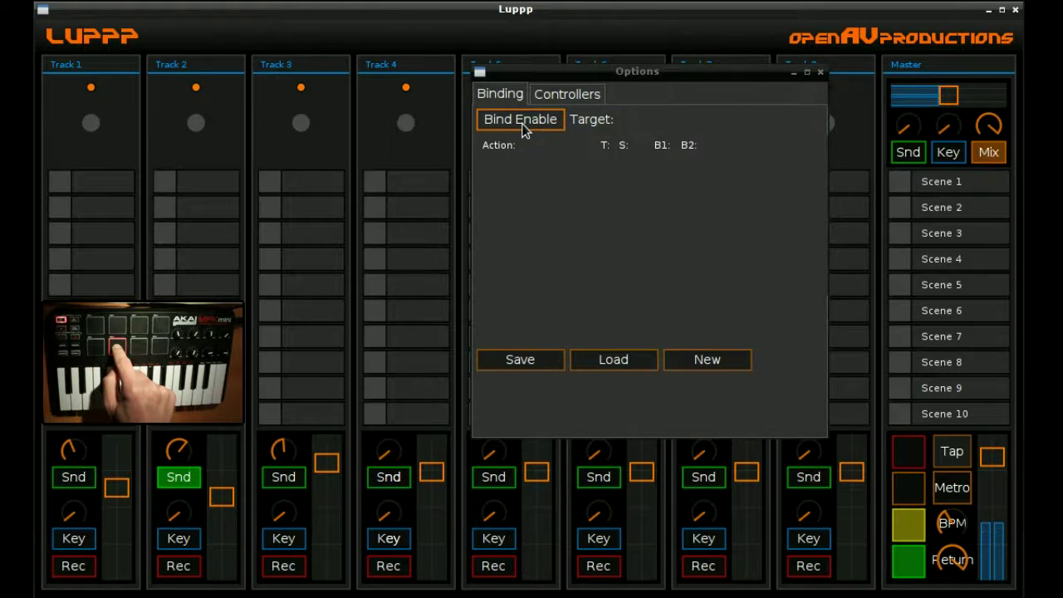
{"action": "left_click", "coordinate": [523, 124]}
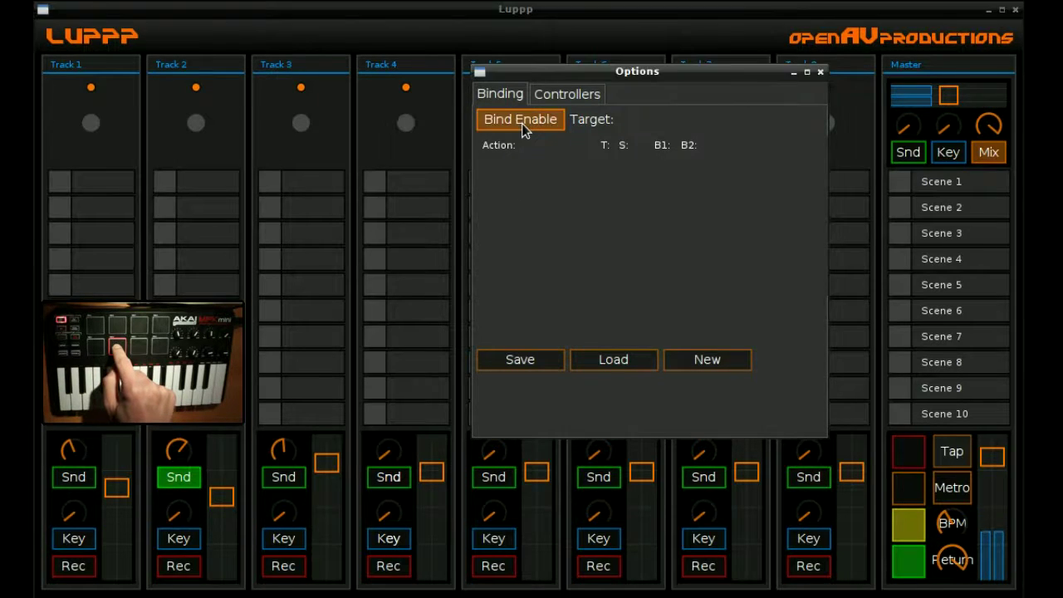
{"action": "left_click", "coordinate": [186, 487]}
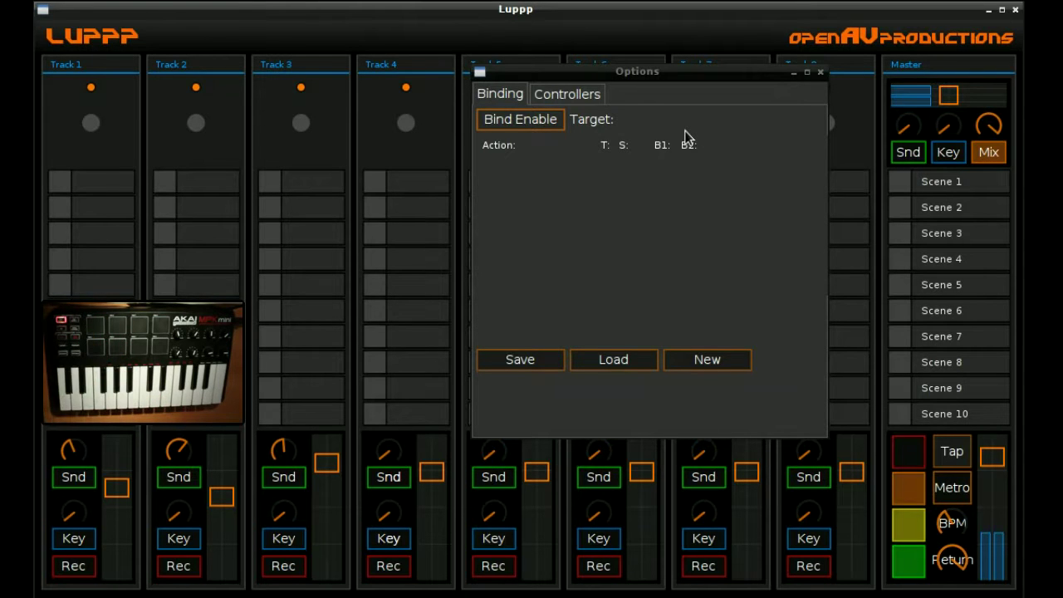
Bind mpkMini pads to launching Scene 1, Scene 2 and Scene 3.
{"action": "left_click_drag", "start_coordinate": [687, 154], "coordinate": [427, 137]}
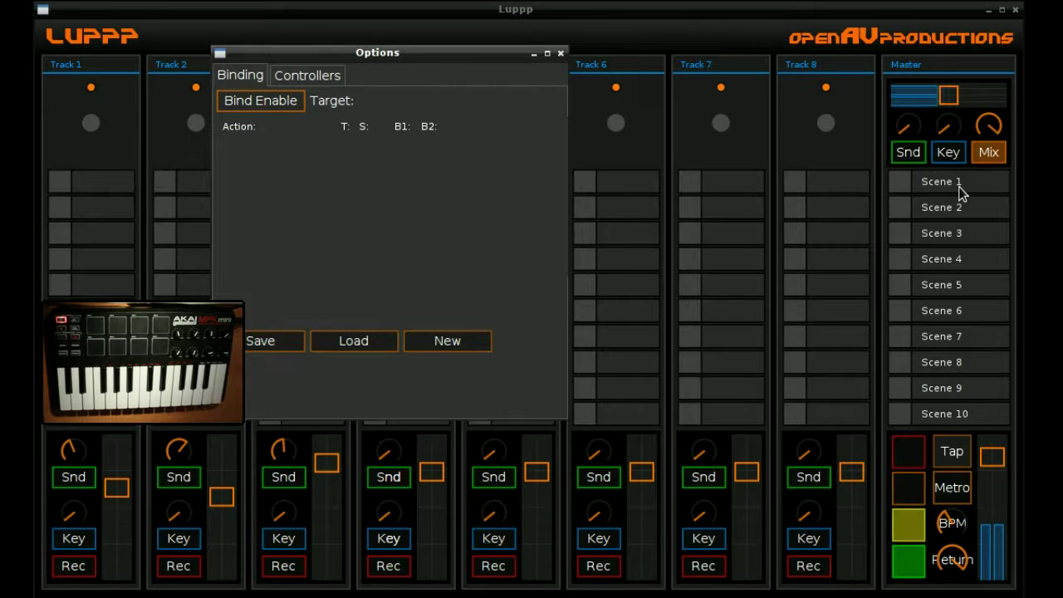
{"action": "left_click", "coordinate": [226, 102]}
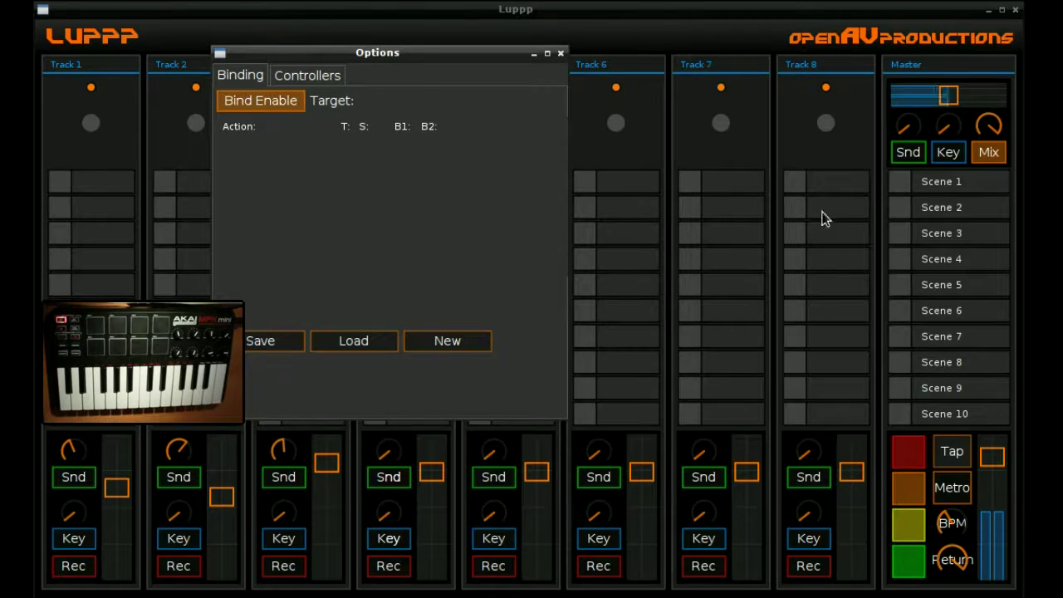
{"action": "left_click", "coordinate": [921, 181]}
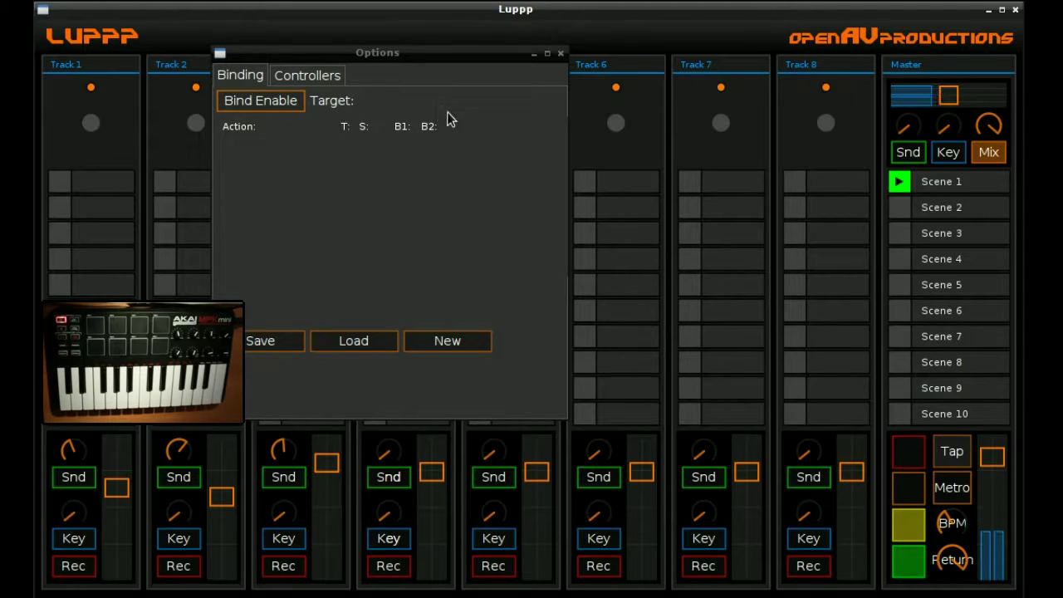
{"action": "left_click", "coordinate": [280, 102]}
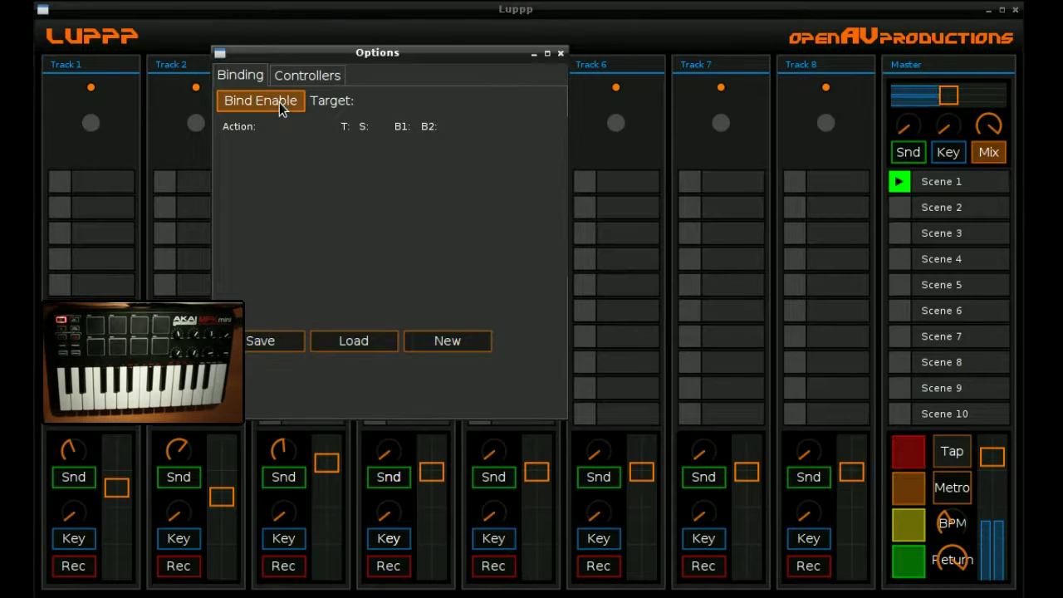
{"action": "left_click", "coordinate": [955, 216]}
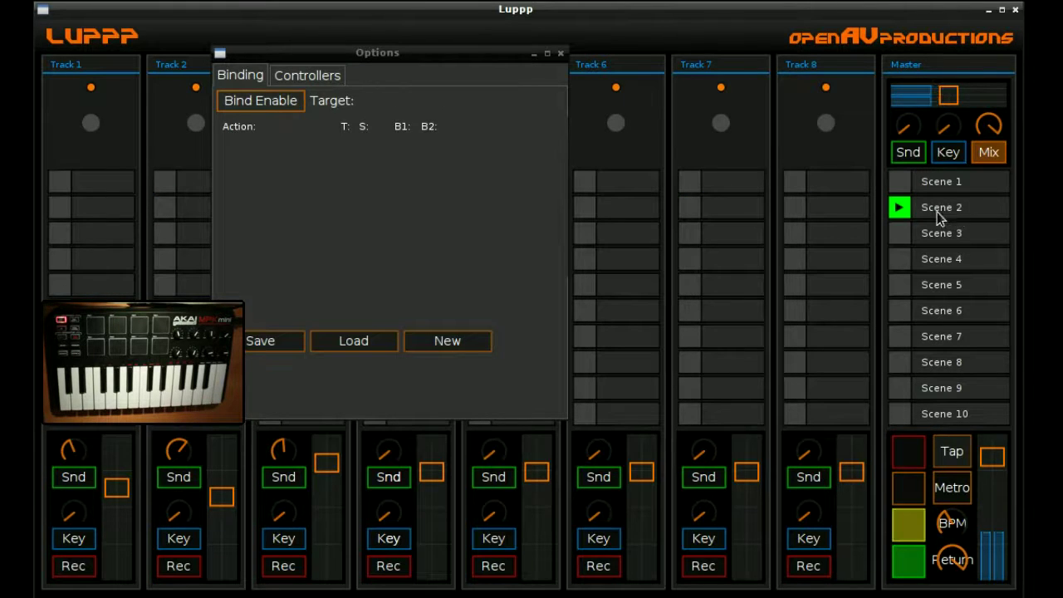
{"action": "left_click", "coordinate": [274, 103]}
{"action": "left_click", "coordinate": [969, 233]}
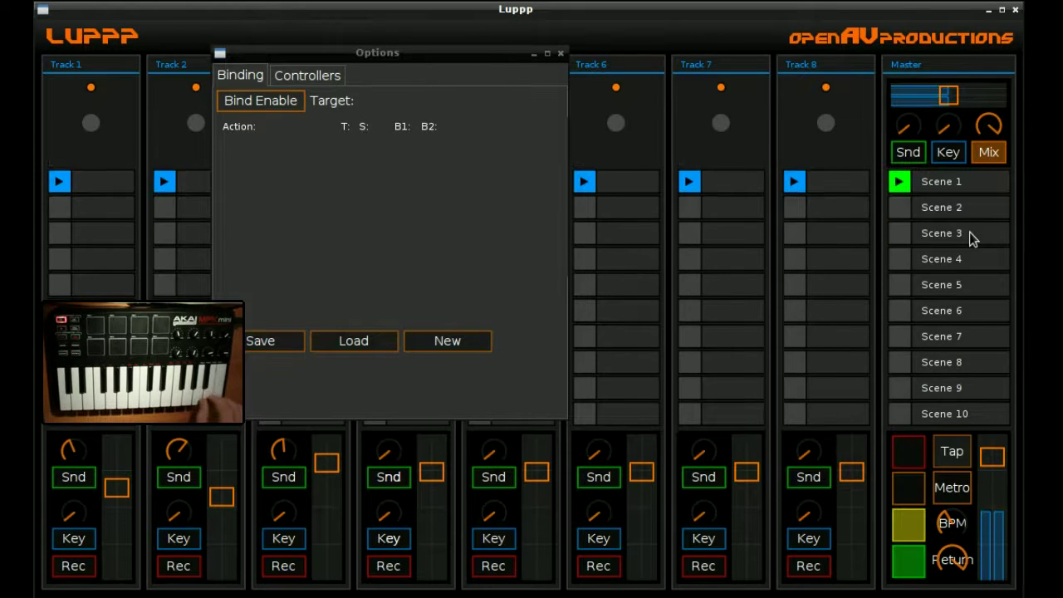
Move the Options window aside to reveal the JACK MIDI connections with mpkMini routed in.
{"action": "left_click_drag", "start_coordinate": [540, 166], "coordinate": [638, 226]}
{"action": "left_click_drag", "start_coordinate": [546, 111], "coordinate": [589, 117]}
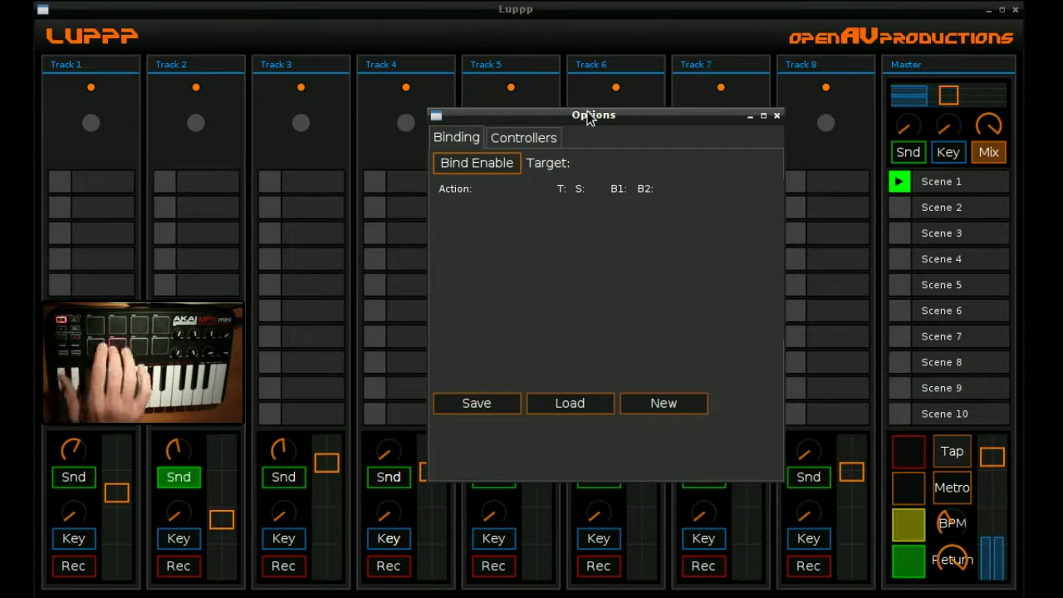
{"action": "left_click_drag", "start_coordinate": [586, 123], "coordinate": [579, 90]}
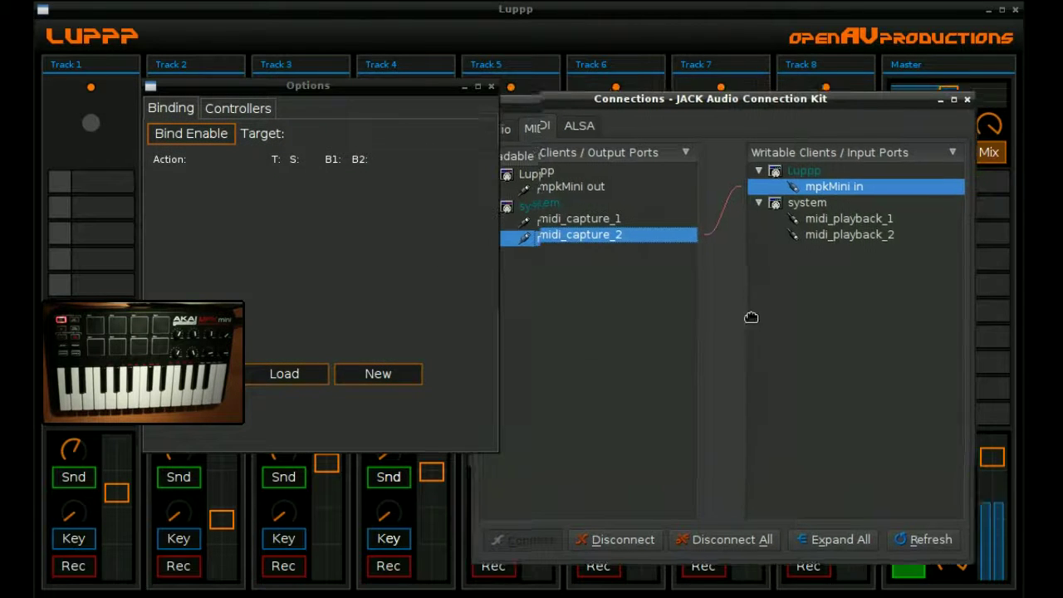
{"action": "left_click", "coordinate": [457, 323]}
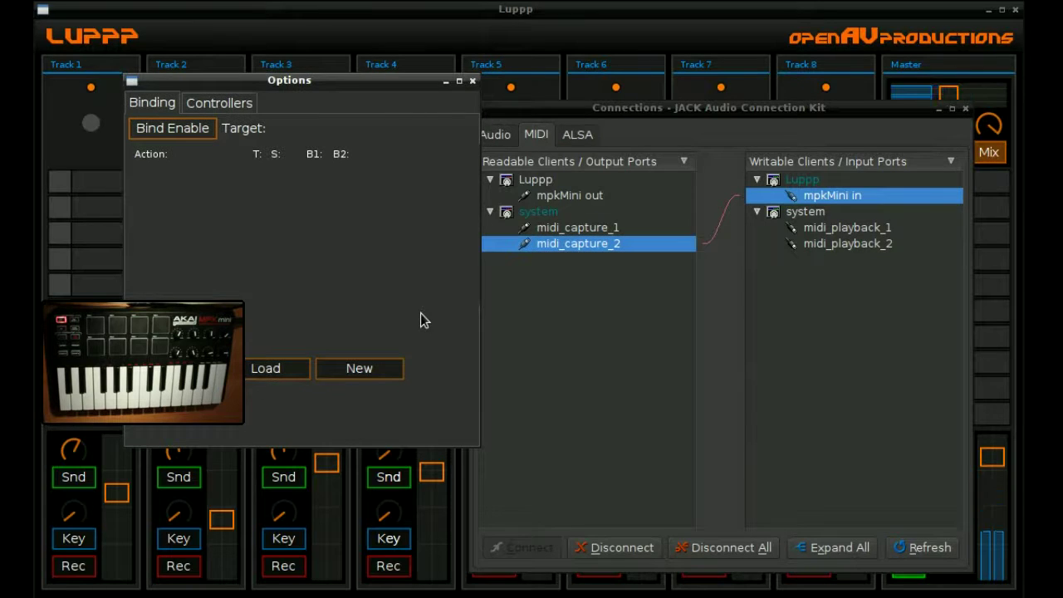
{"action": "left_click", "coordinate": [636, 363]}
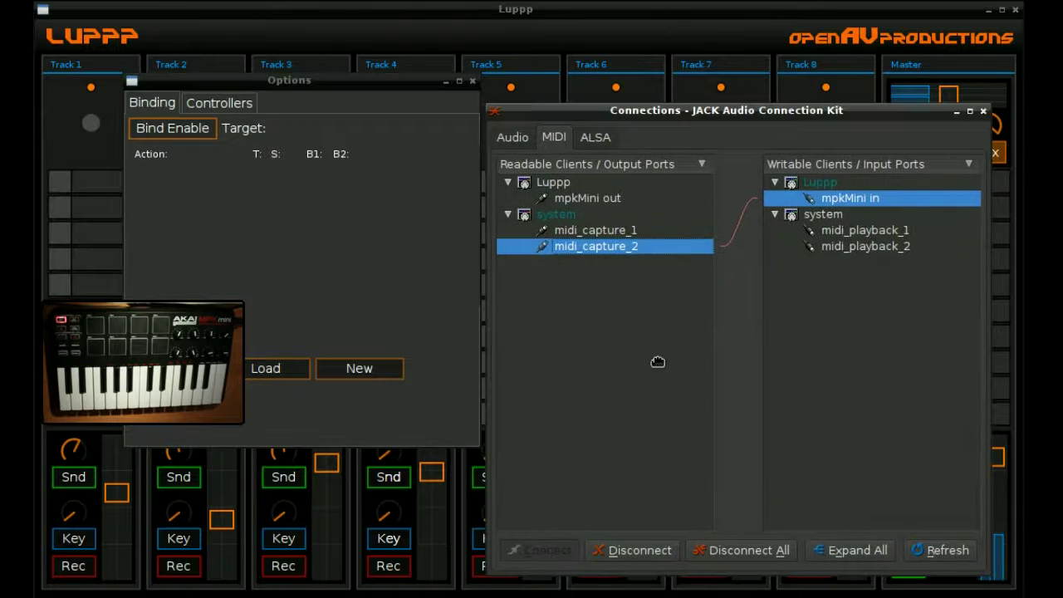
{"action": "left_click", "coordinate": [332, 296]}
{"action": "left_click", "coordinate": [563, 320]}
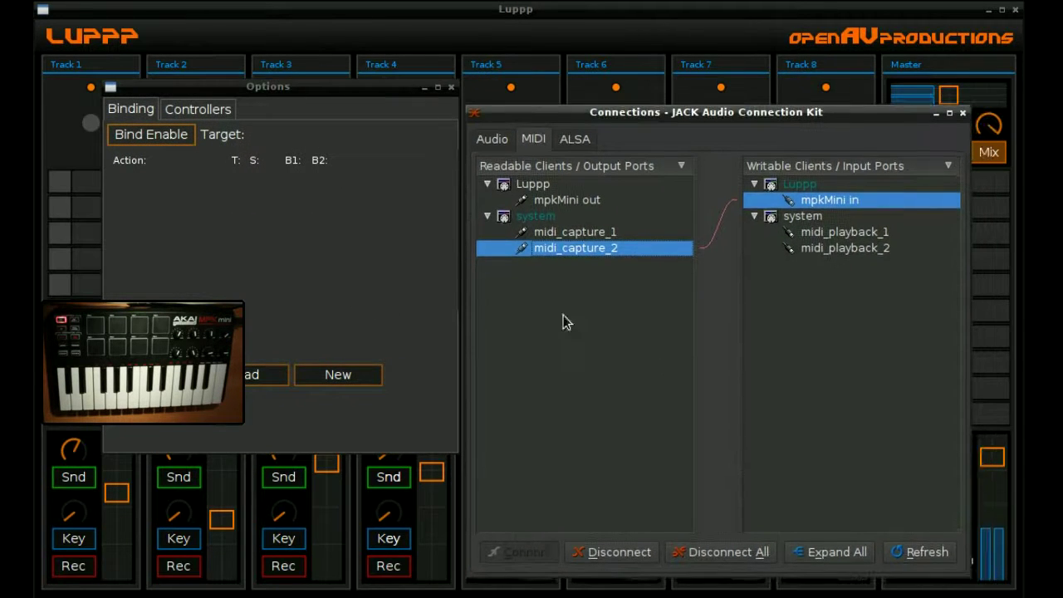
{"action": "left_click", "coordinate": [325, 297]}
{"action": "left_click", "coordinate": [501, 315]}
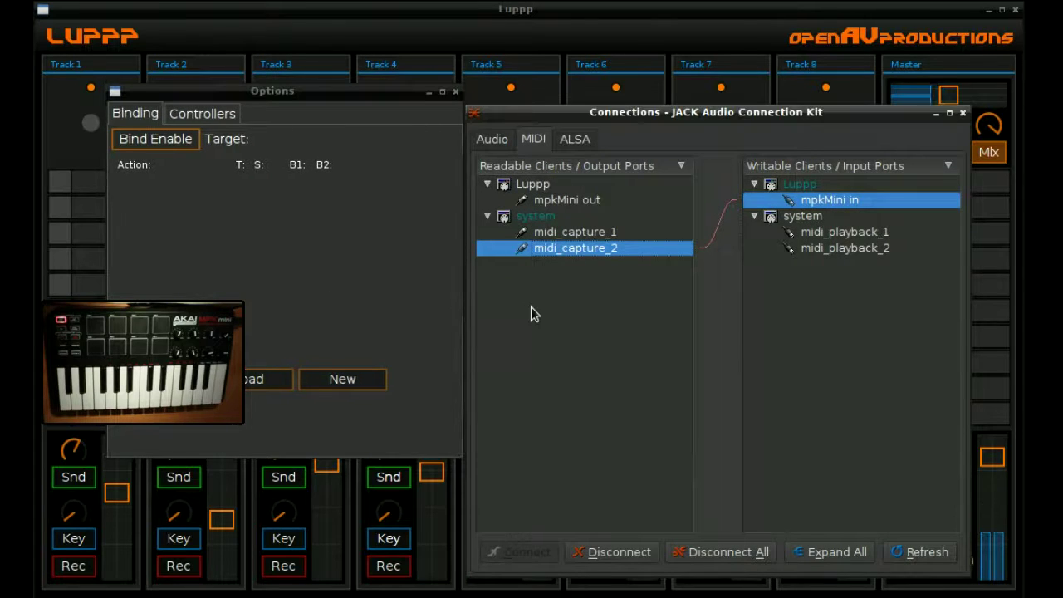
{"action": "left_click", "coordinate": [351, 279]}
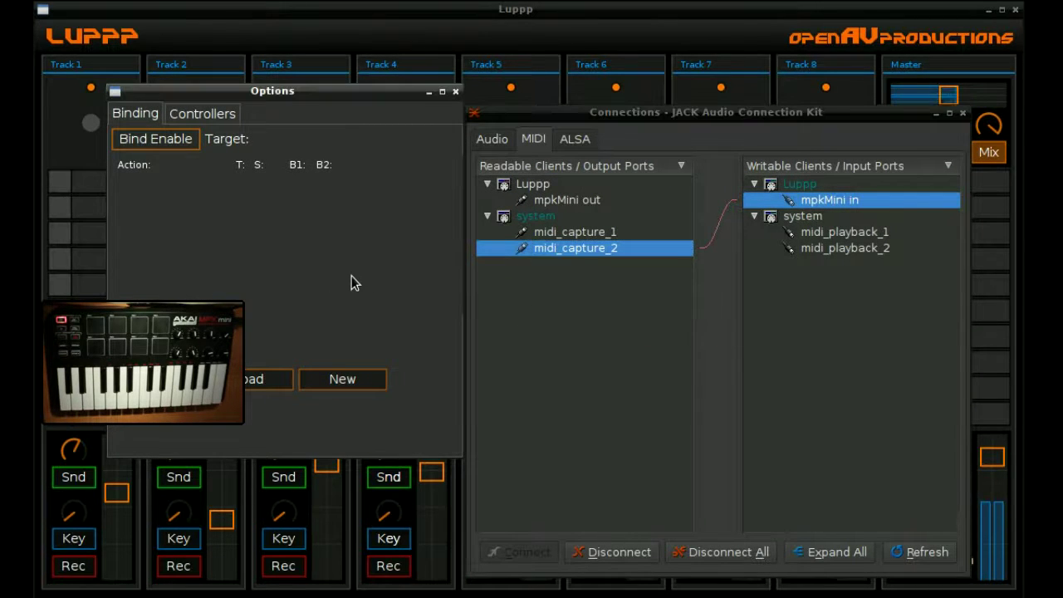
Load the mpkMini.ctlr controller file from the controllers folder.
{"action": "left_click", "coordinate": [254, 383]}
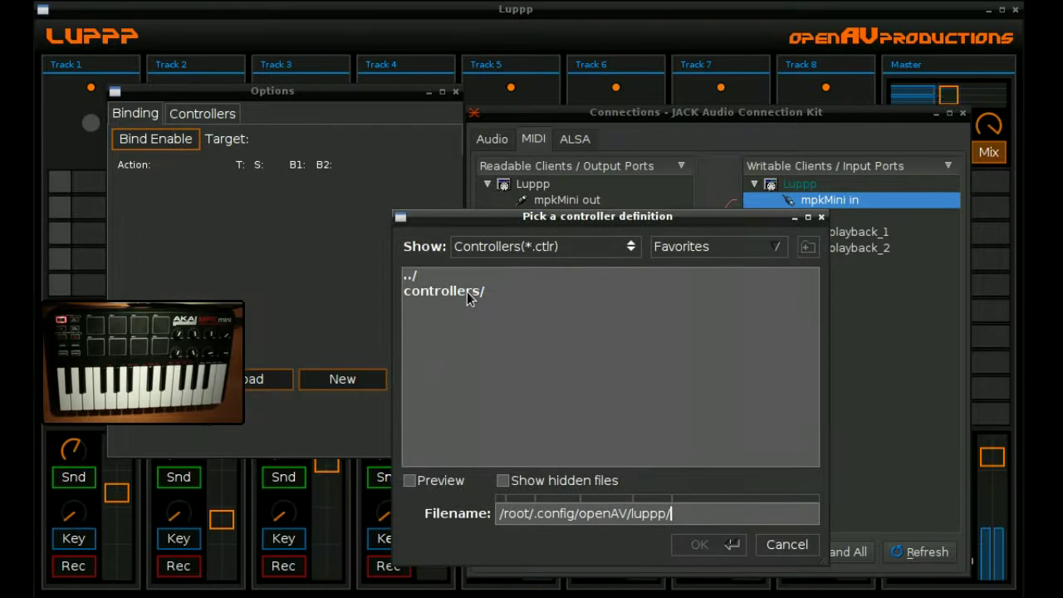
{"action": "double_click", "coordinate": [467, 293]}
{"action": "left_click", "coordinate": [486, 293]}
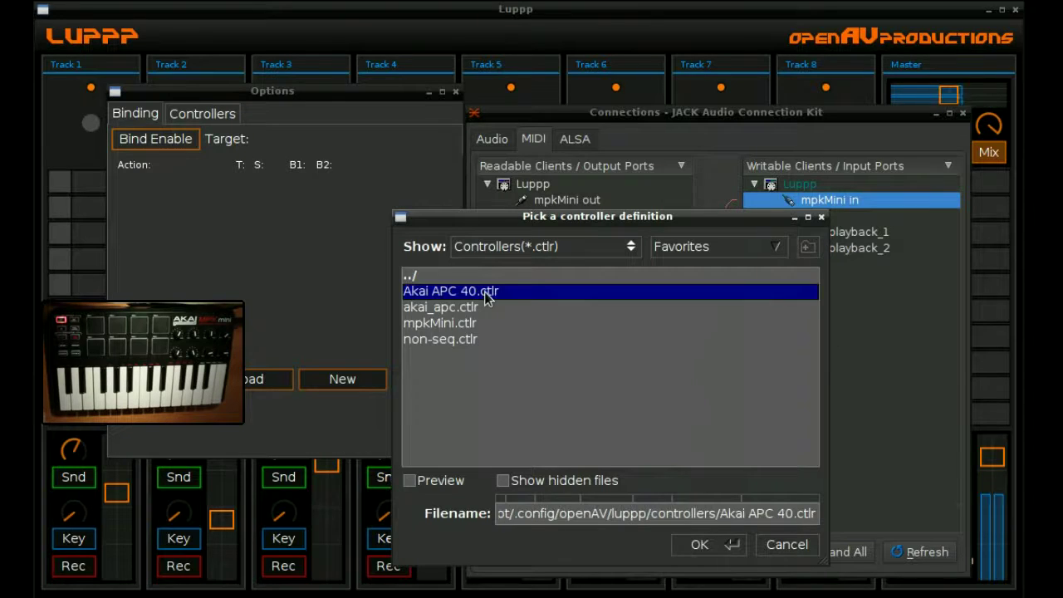
{"action": "key", "text": "Down"}
{"action": "key", "text": "Up"}
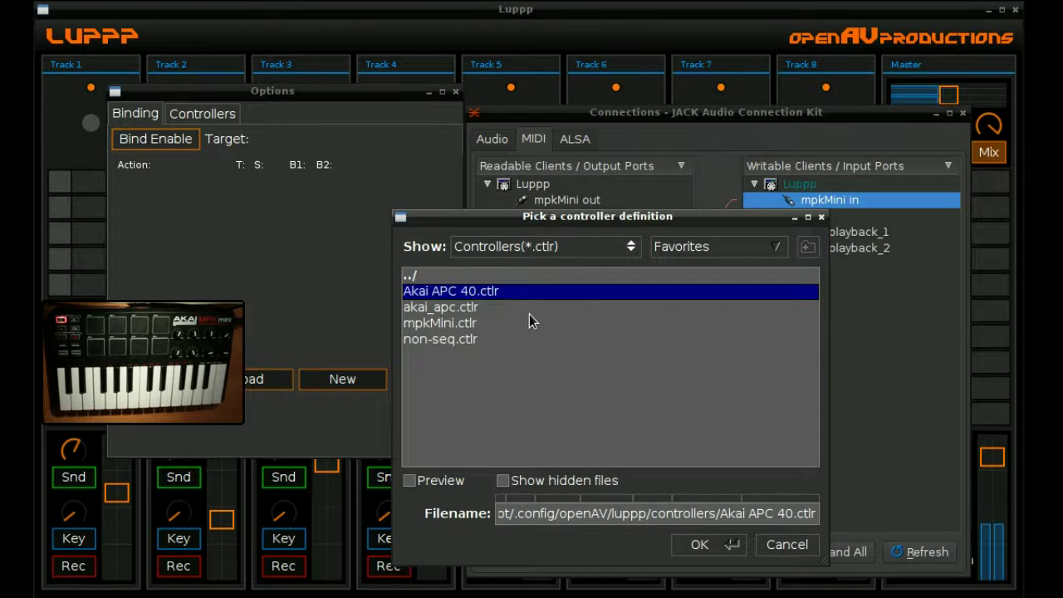
{"action": "key", "text": "Down"}
{"action": "key", "text": "Down"}
{"action": "key", "text": "Down"}
{"action": "key", "text": "Up"}
{"action": "key", "text": "Up"}
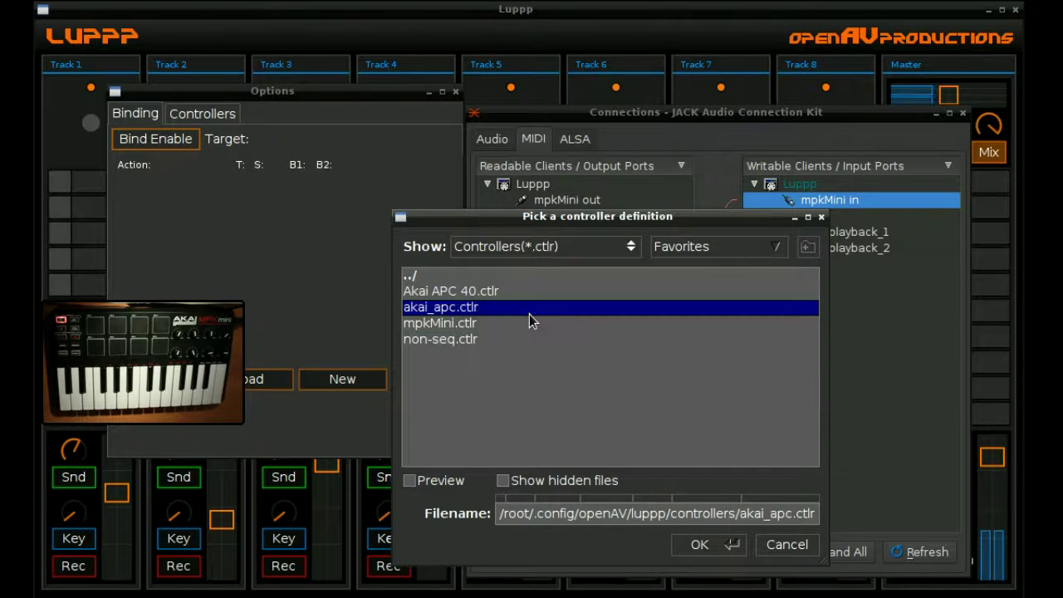
{"action": "left_click", "coordinate": [489, 324]}
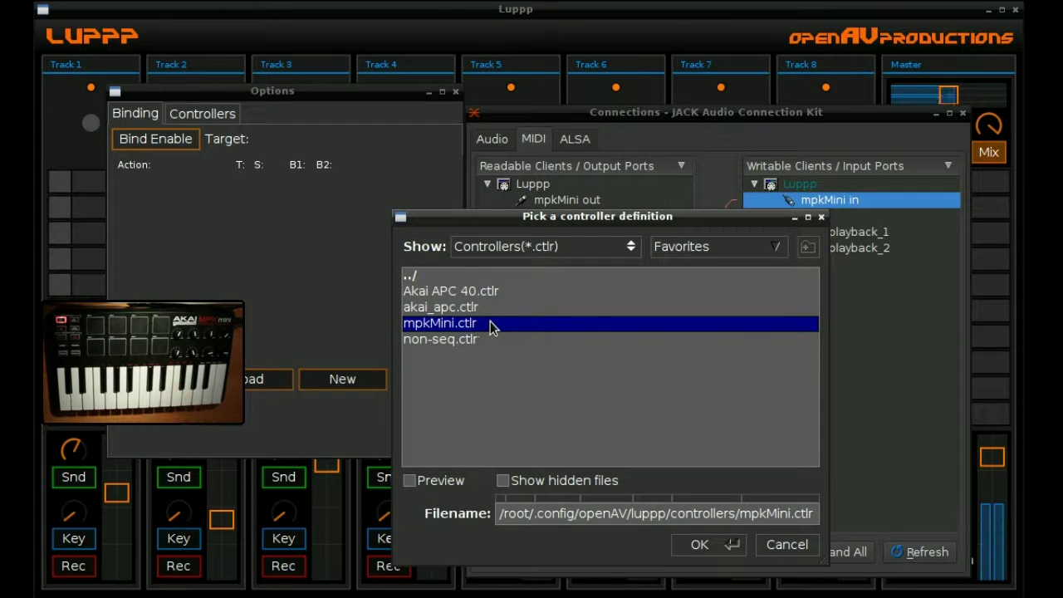
{"action": "left_click", "coordinate": [786, 545]}
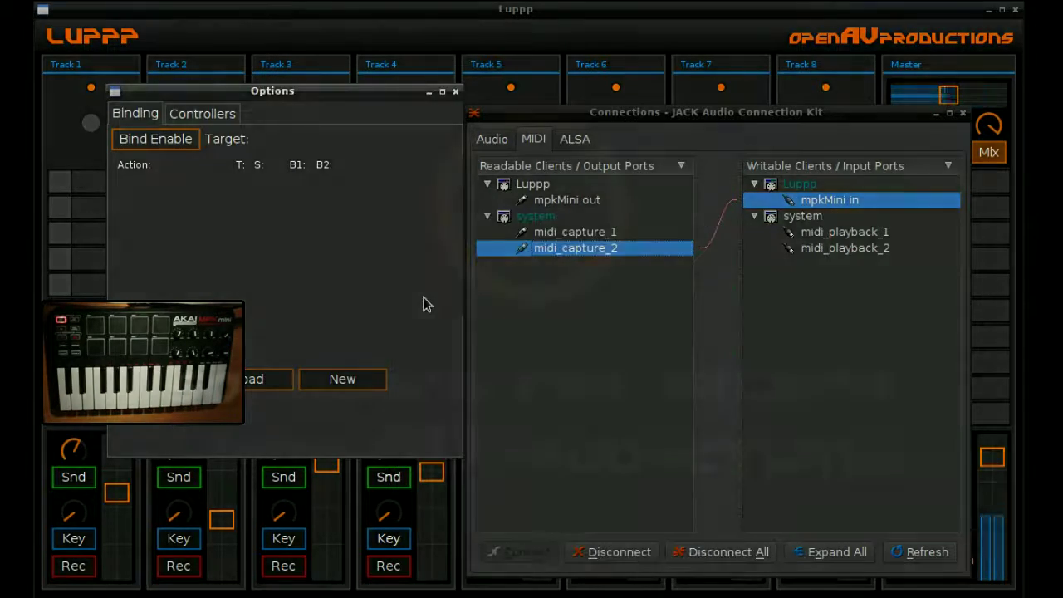